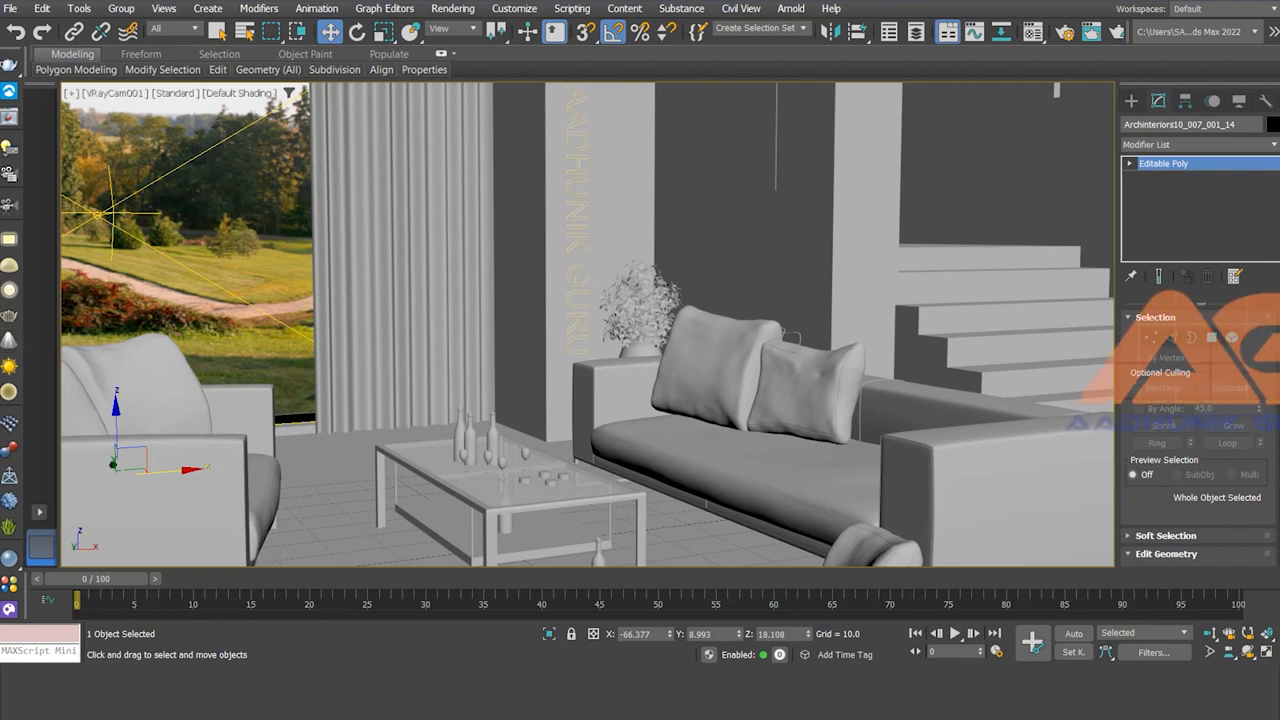
- Draw a plane VRayLight beside the curtain and raise it above the floor in Z
{"action": "key", "text": "alt+Tab"}
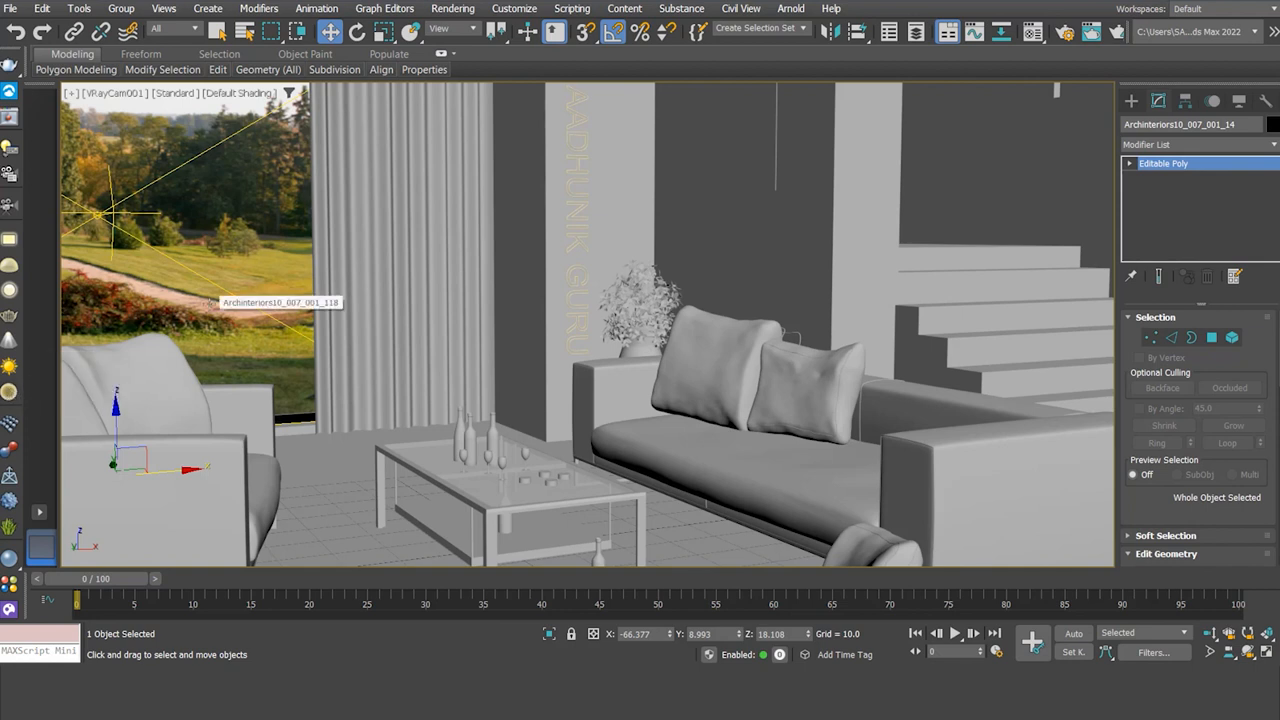
{"action": "left_click", "coordinate": [8, 241]}
{"action": "left_click_drag", "start_coordinate": [307, 425], "coordinate": [362, 466]}
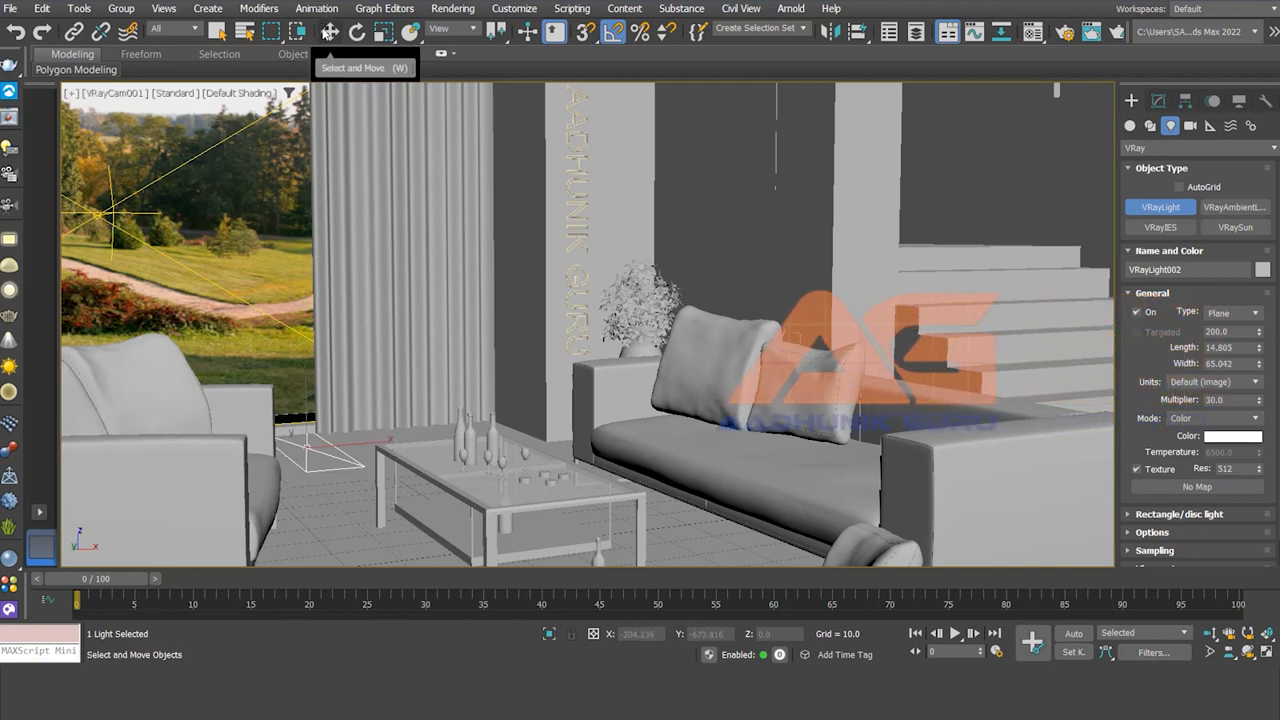
{"action": "left_click", "coordinate": [329, 31]}
{"action": "left_click_drag", "start_coordinate": [305, 401], "coordinate": [389, 285]}
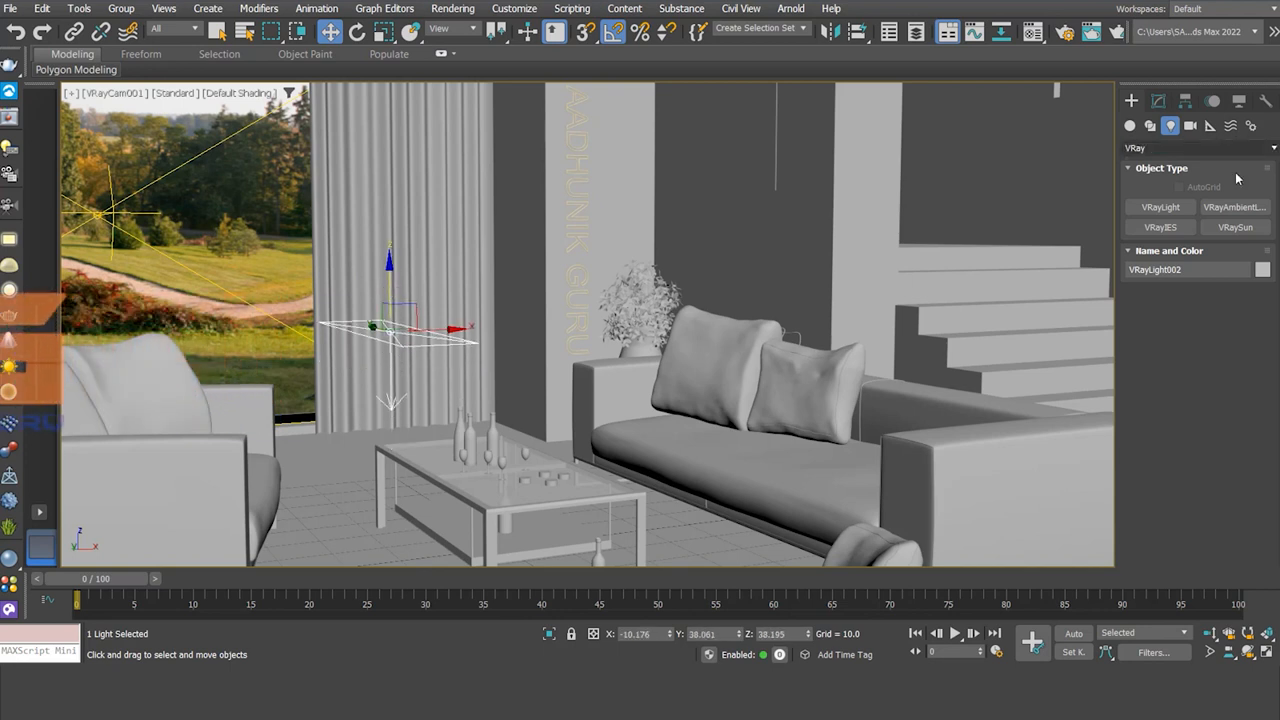
{"action": "left_click", "coordinate": [1160, 101]}
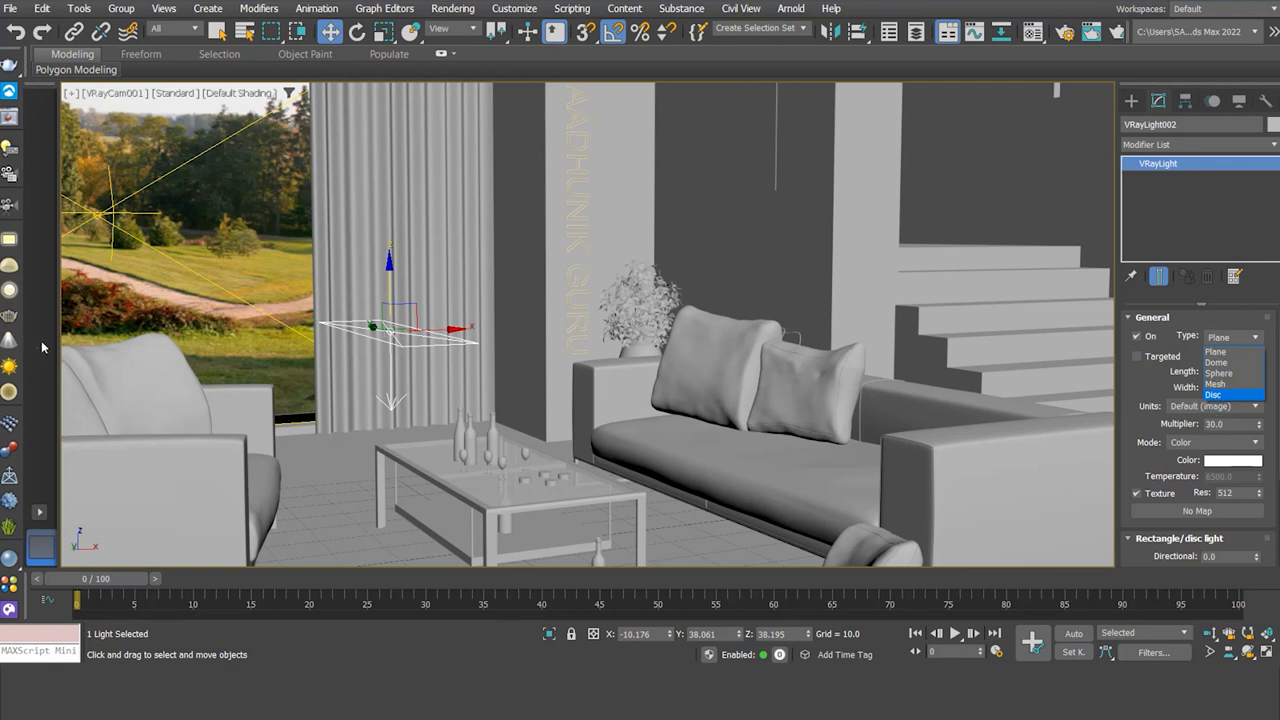
- Change VRayLight002's type from Plane to Disc, then to Mesh
{"action": "left_click", "coordinate": [1230, 395]}
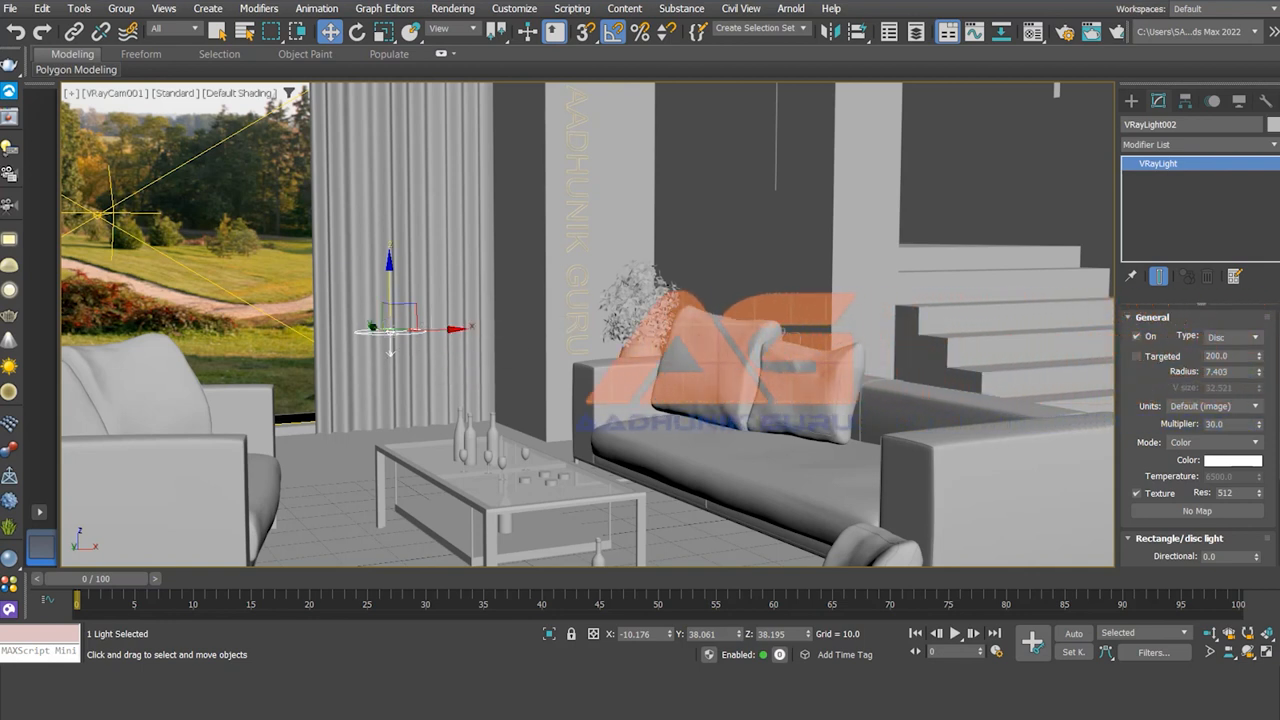
{"action": "left_click", "coordinate": [1257, 338]}
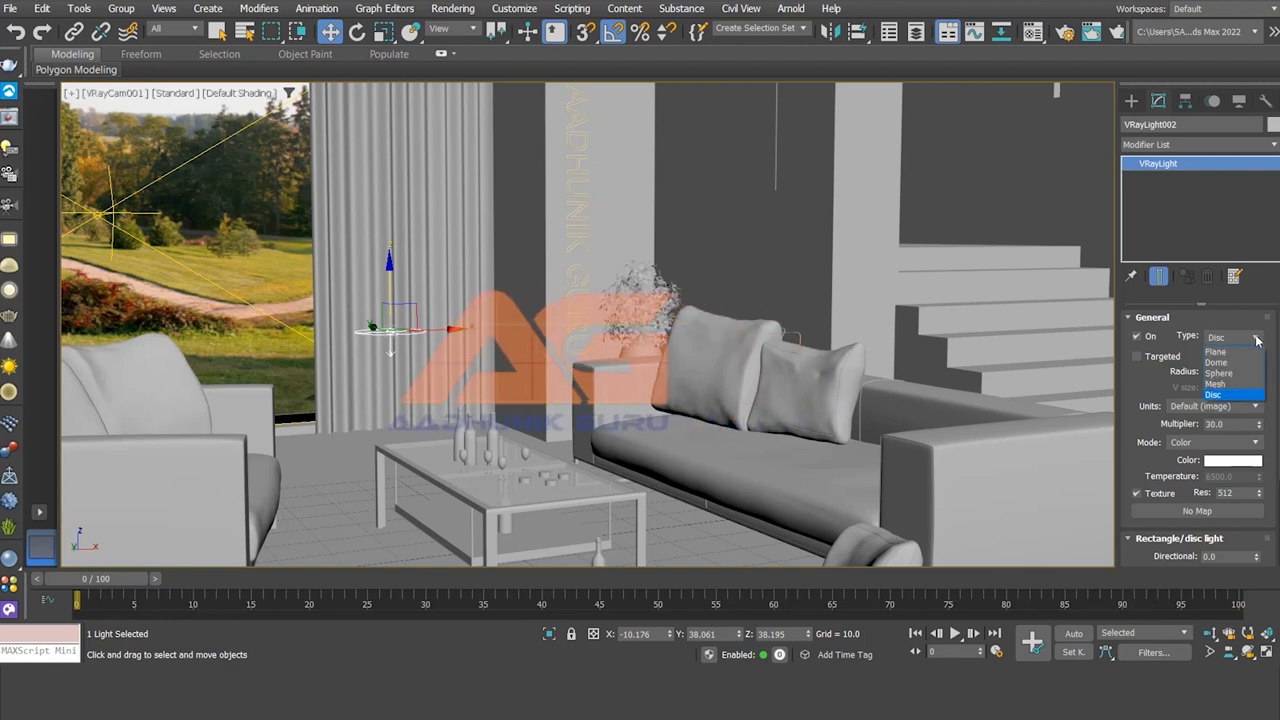
{"action": "left_click", "coordinate": [1236, 385]}
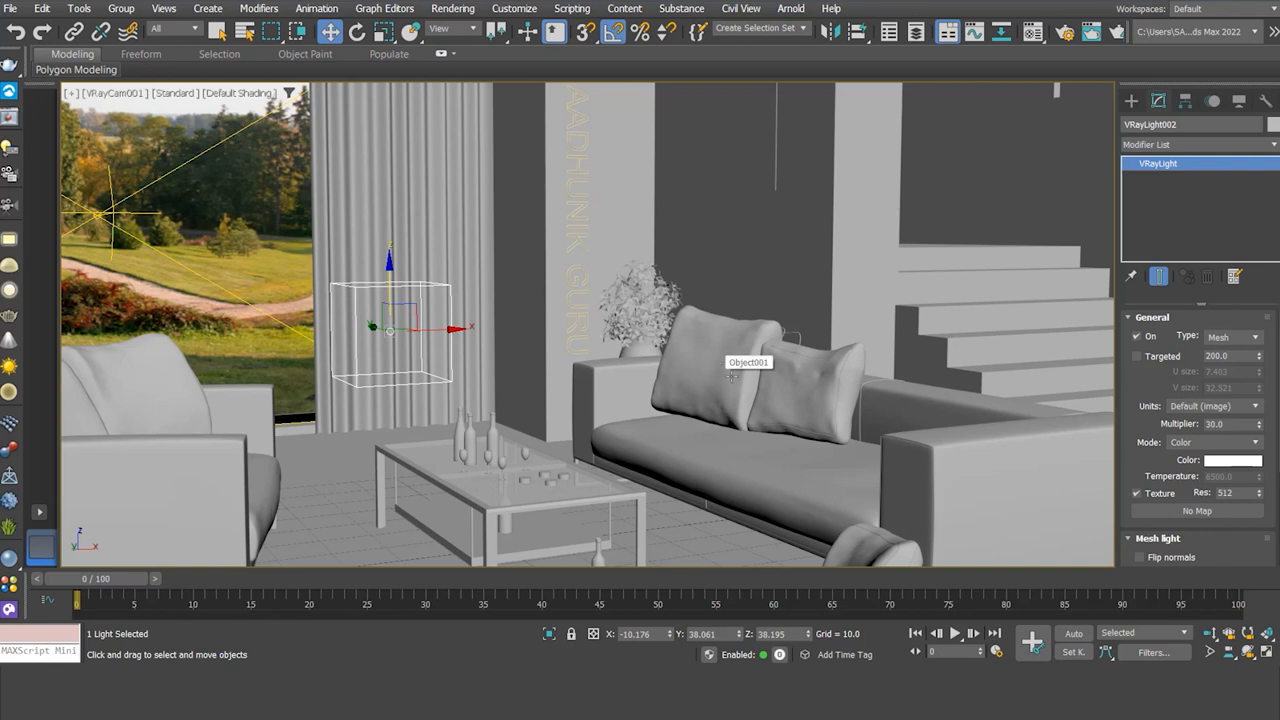
{"action": "scroll", "coordinate": [1166, 460], "scroll_direction": "down", "scroll_amount": 3}
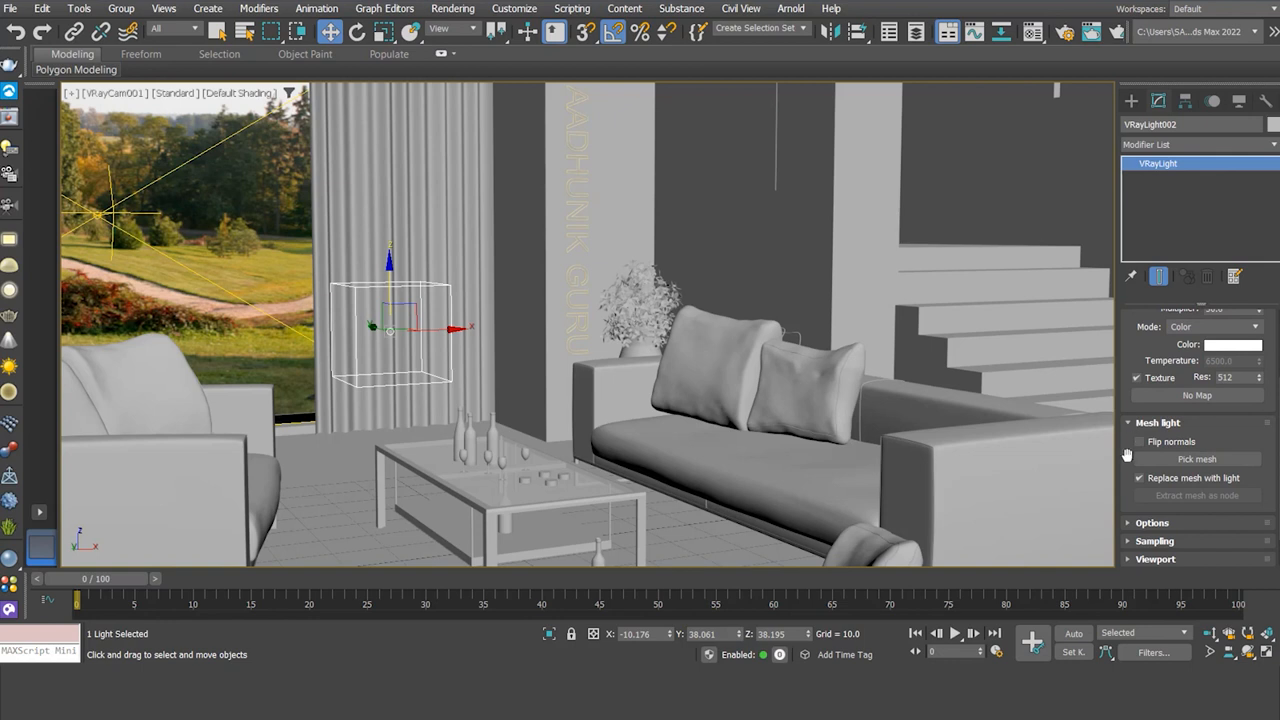
{"action": "left_click", "coordinate": [1199, 460]}
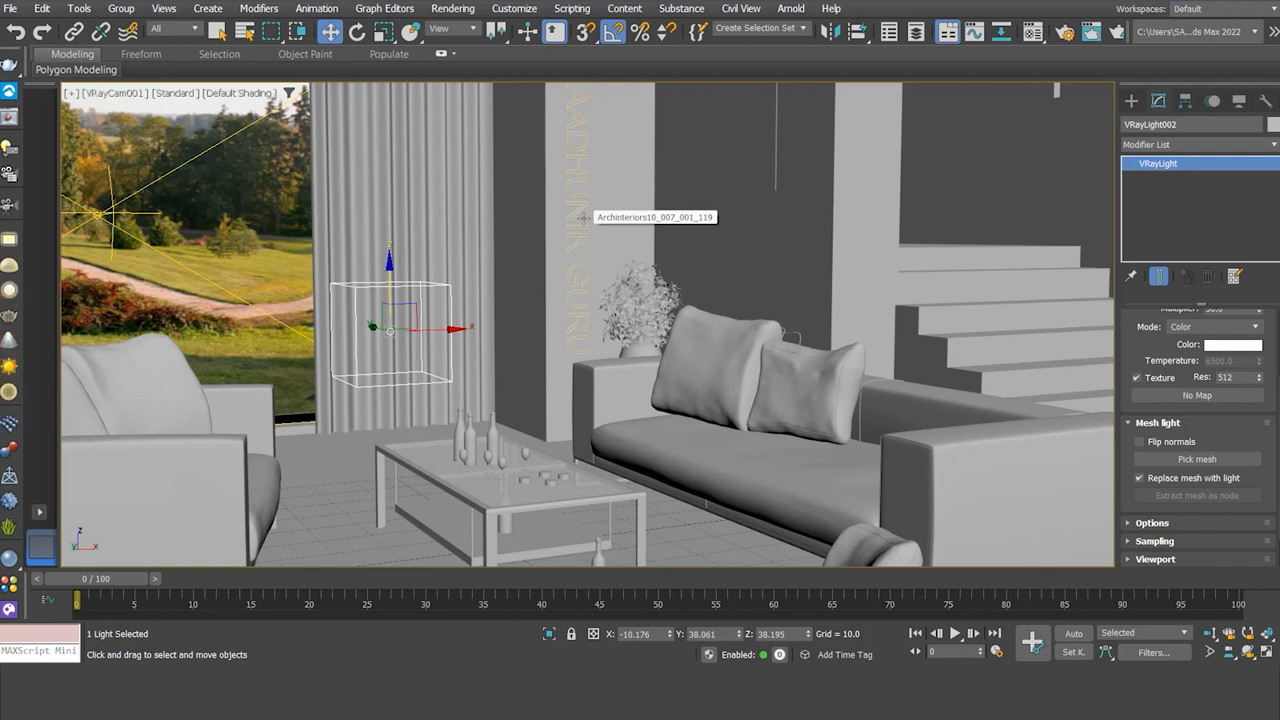
- Pick the AADHUNIK GURU wall lettering (Object002) as VRayLight002's mesh
{"action": "left_click", "coordinate": [1140, 106]}
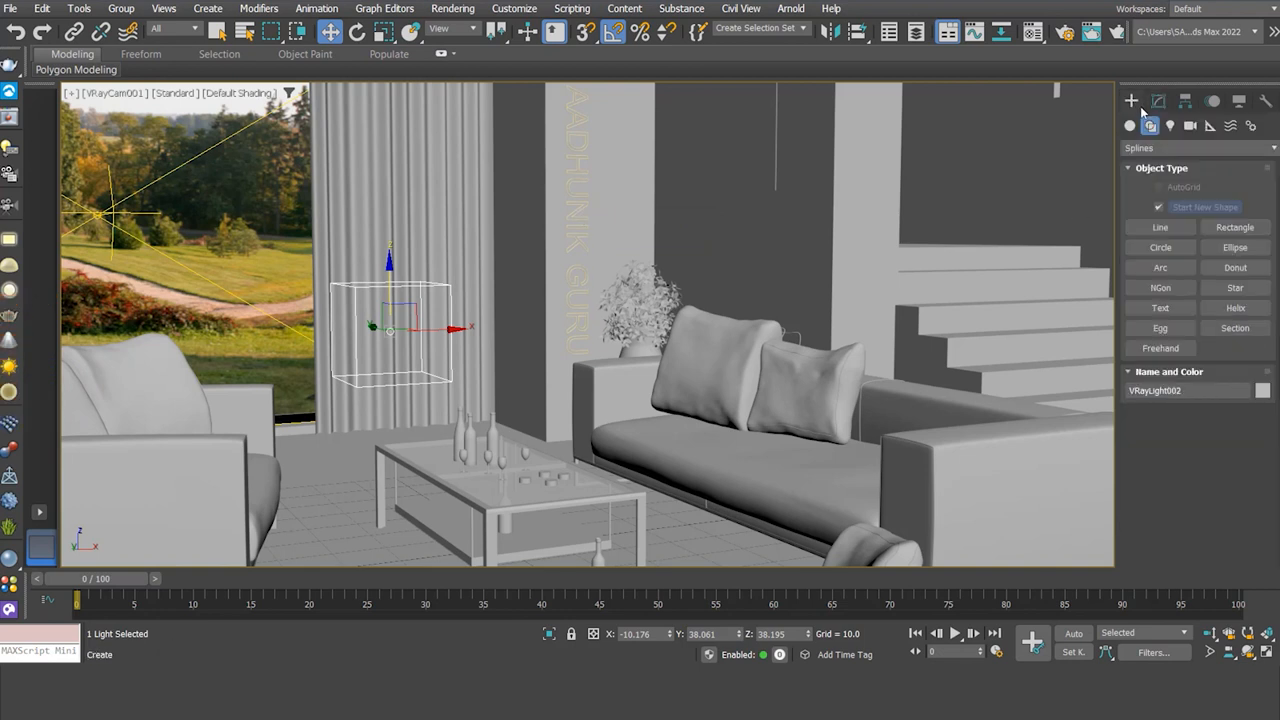
{"action": "left_click", "coordinate": [1163, 308]}
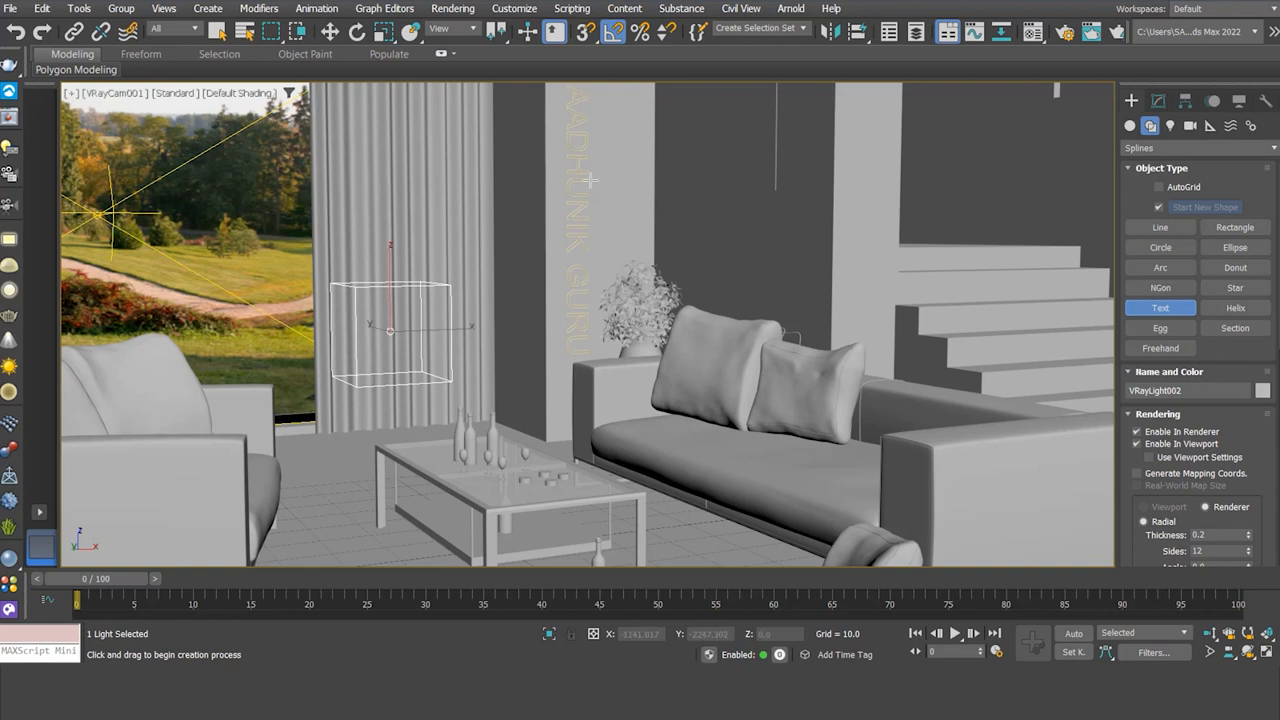
{"action": "key", "text": "w"}
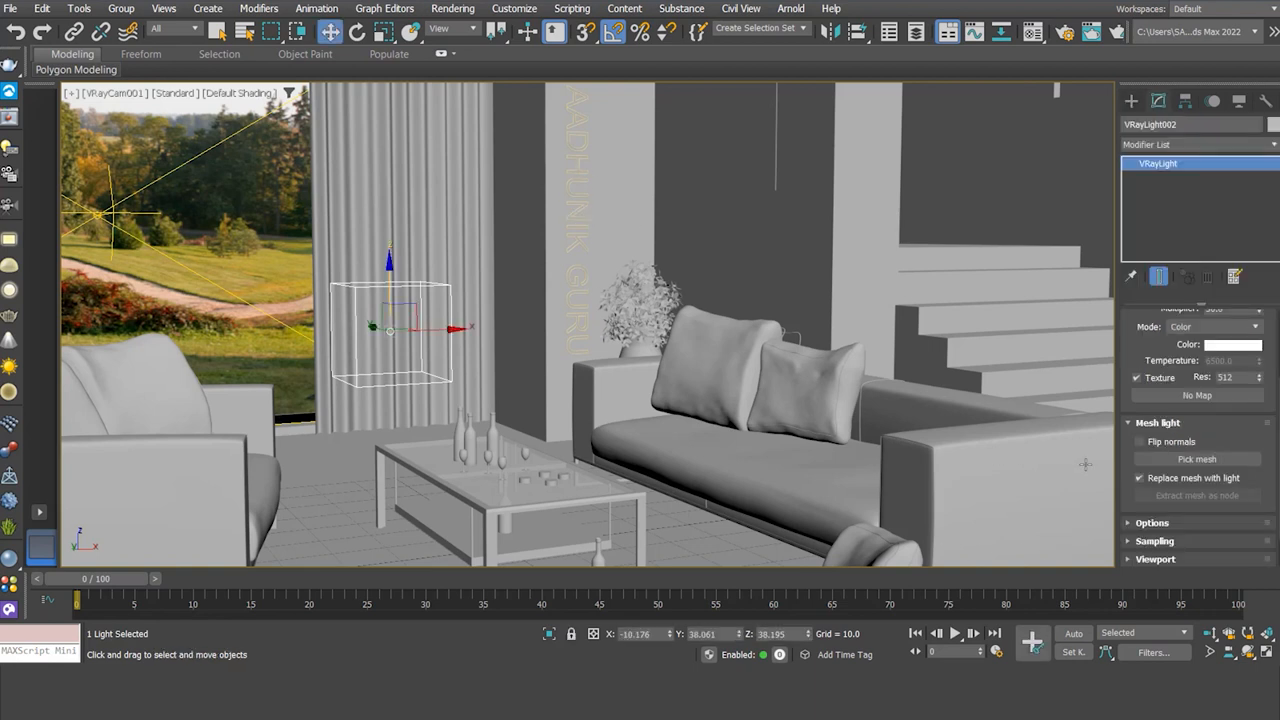
{"action": "left_click", "coordinate": [1181, 461]}
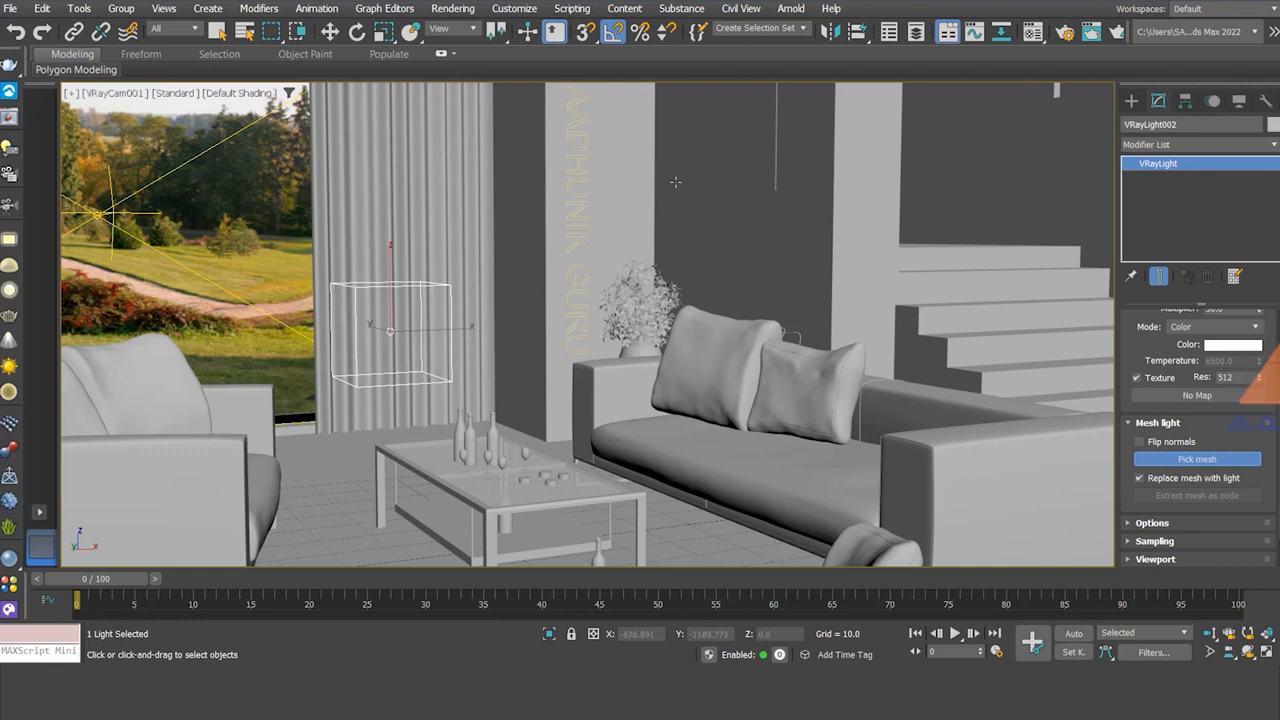
{"action": "left_click", "coordinate": [575, 214]}
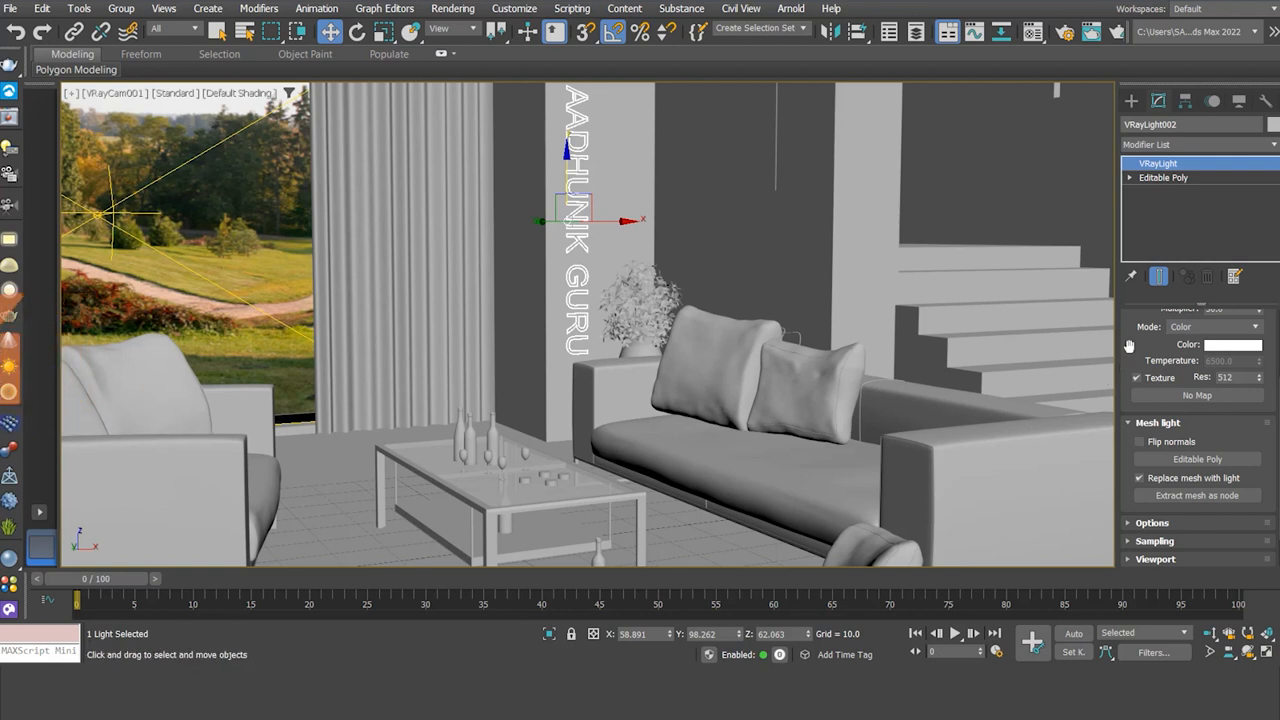
- Make the text mesh light fully saturated green at multiplier 15, then nudge it slightly
{"action": "scroll", "coordinate": [1129, 346], "scroll_direction": "up", "scroll_amount": 3}
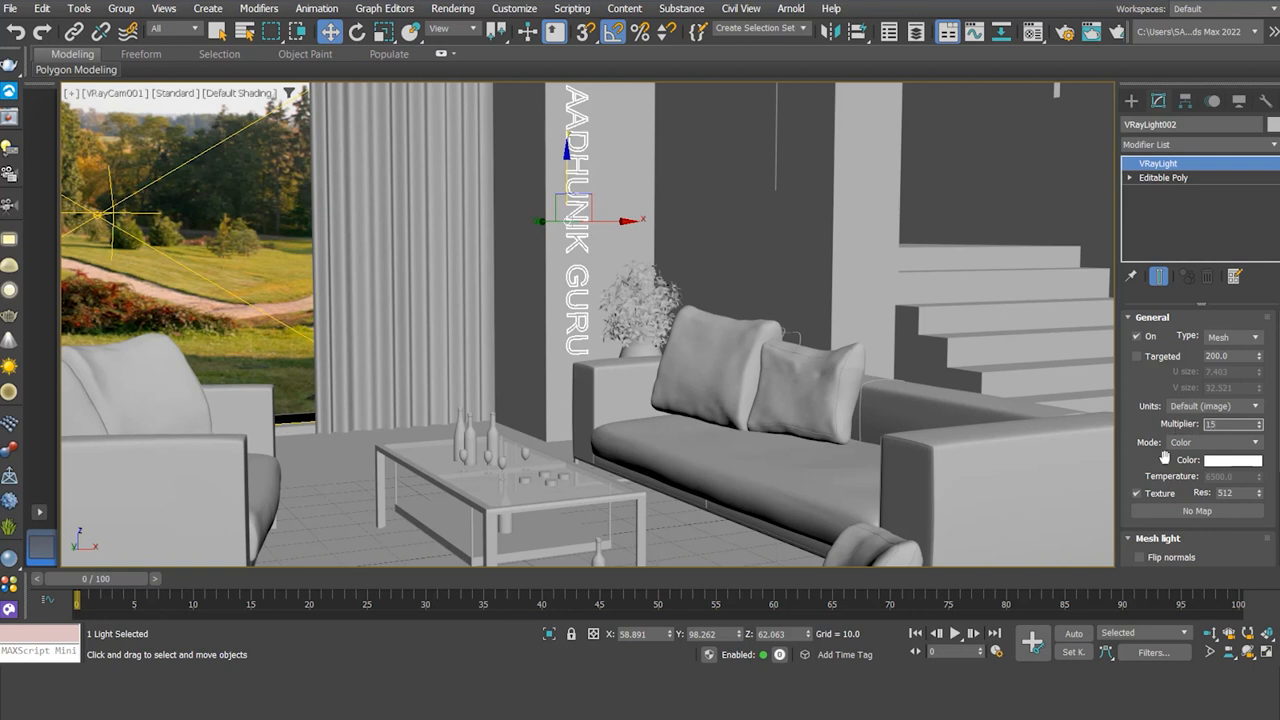
{"action": "left_click", "coordinate": [1220, 463]}
{"action": "left_click_drag", "start_coordinate": [906, 342], "coordinate": [874, 287]}
{"action": "left_click_drag", "start_coordinate": [976, 348], "coordinate": [983, 287]}
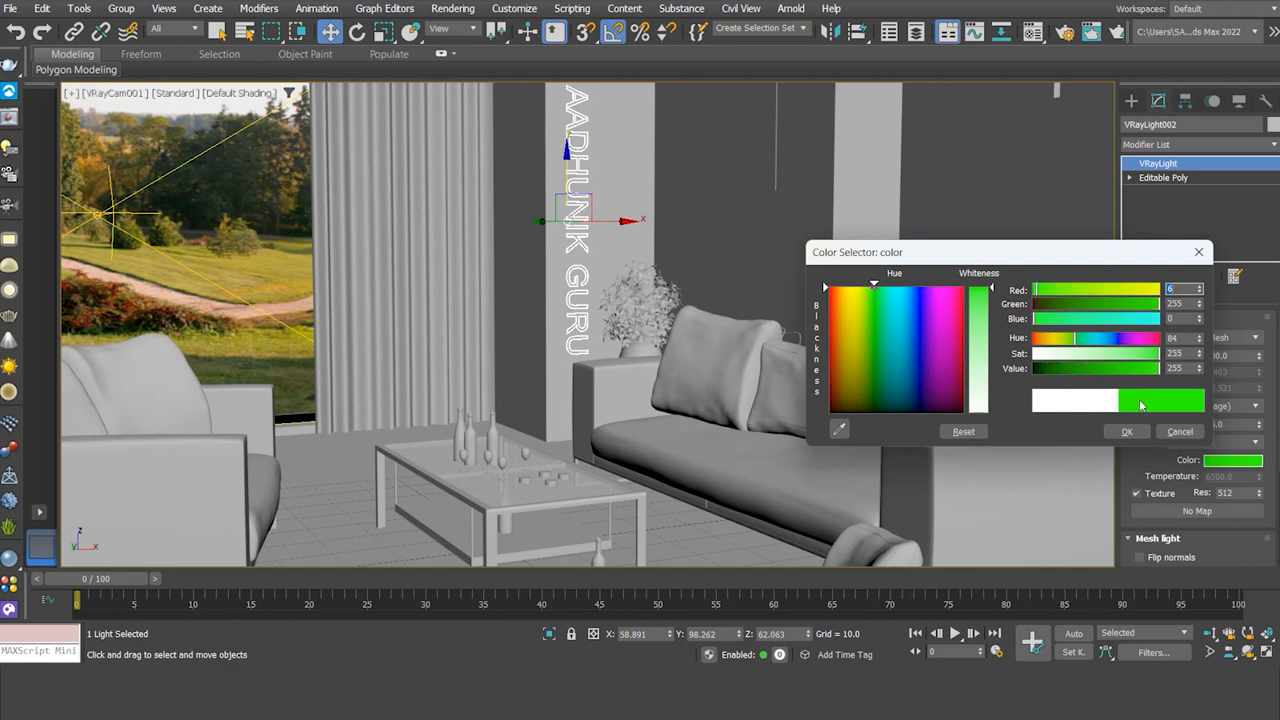
{"action": "left_click", "coordinate": [1127, 432]}
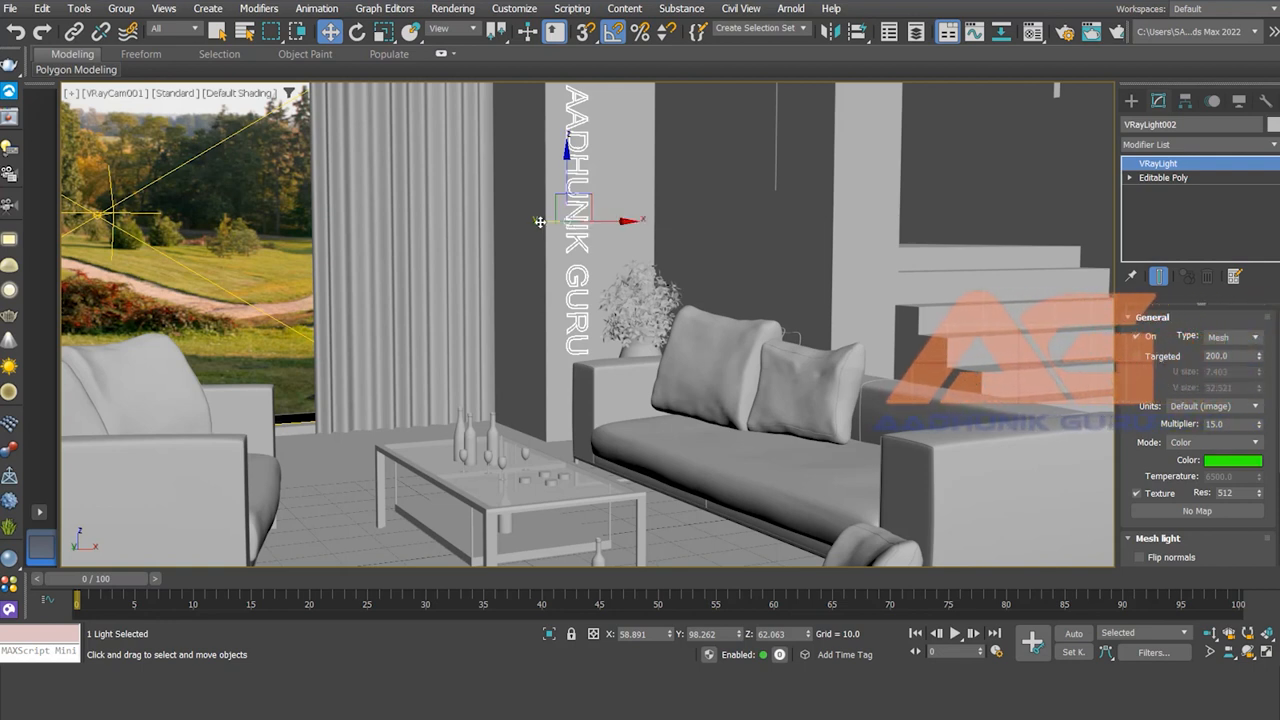
{"action": "left_click_drag", "start_coordinate": [540, 221], "coordinate": [544, 223]}
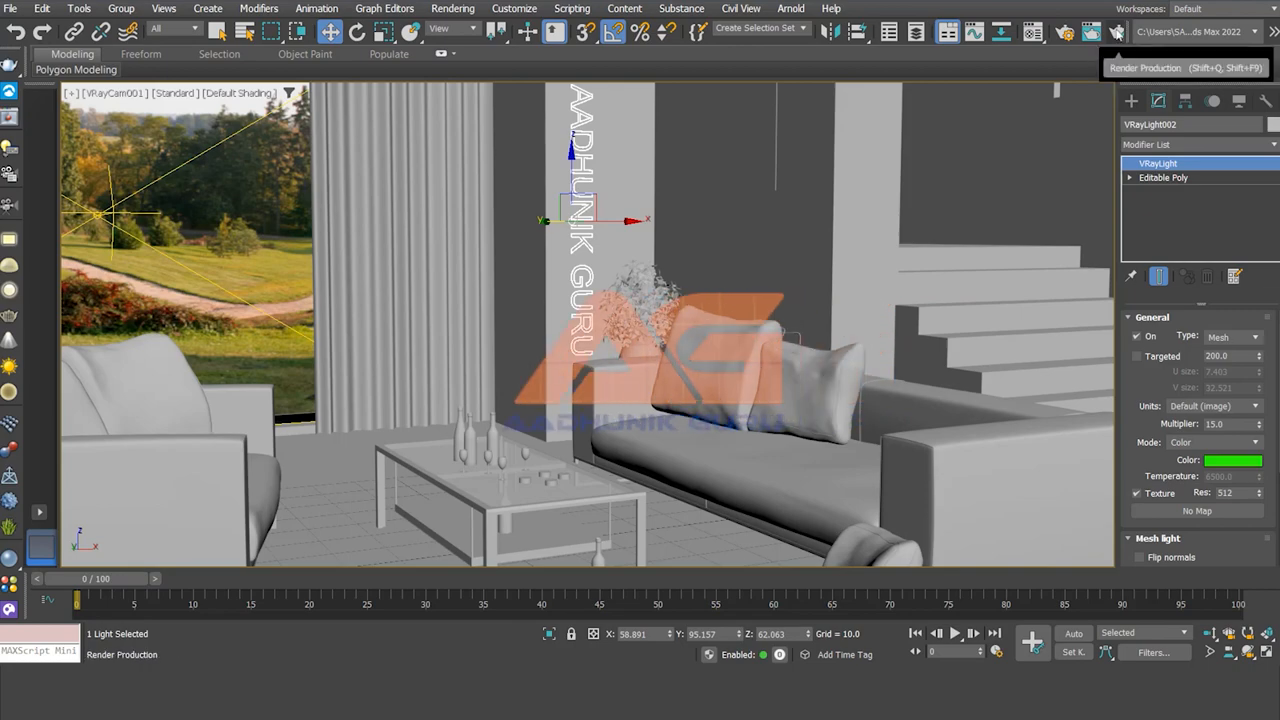
{"action": "left_click", "coordinate": [1115, 34]}
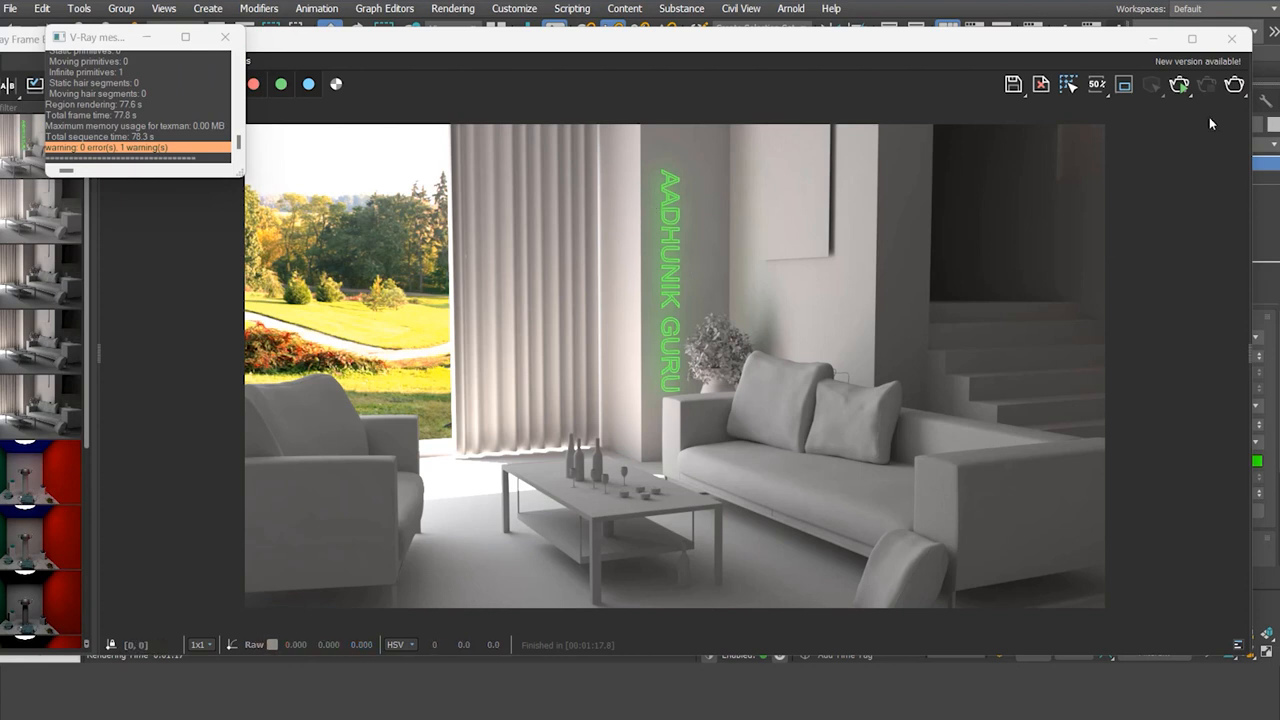
{"action": "left_click", "coordinate": [1230, 39]}
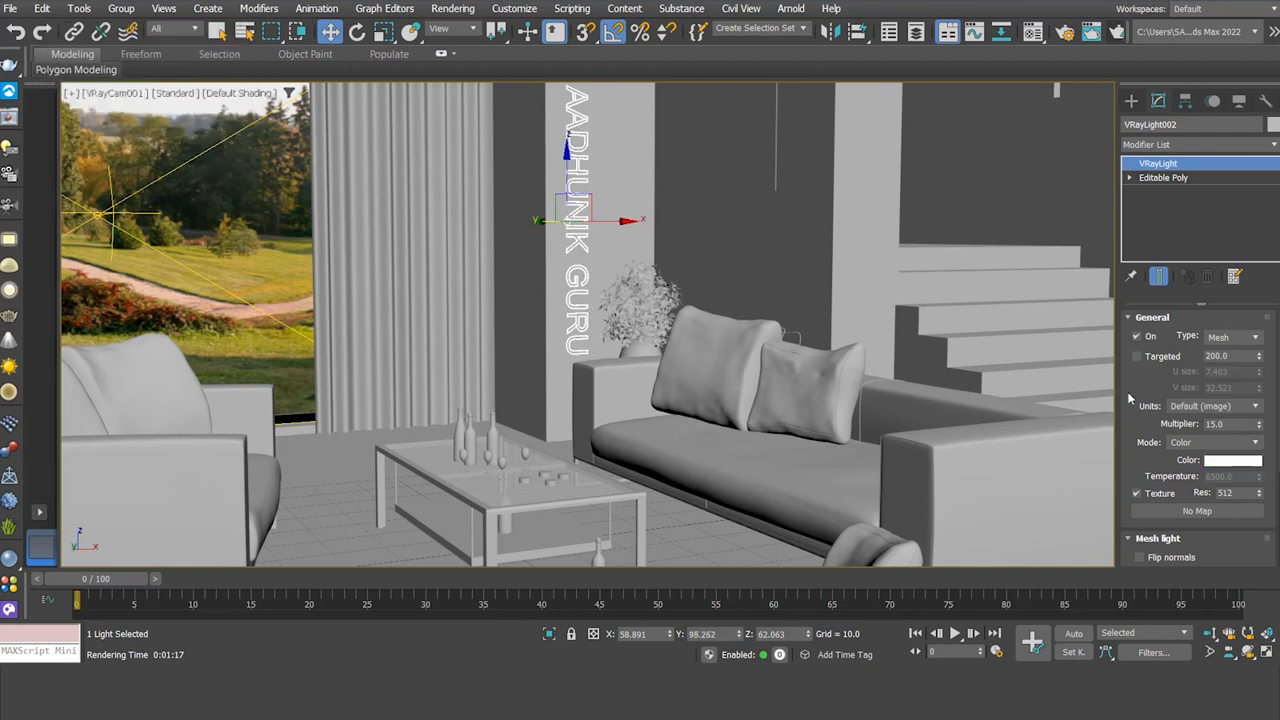
- Switch VRayLight002's type to Plane and back to Mesh, ready to pick a new mesh
{"action": "left_click", "coordinate": [1255, 338]}
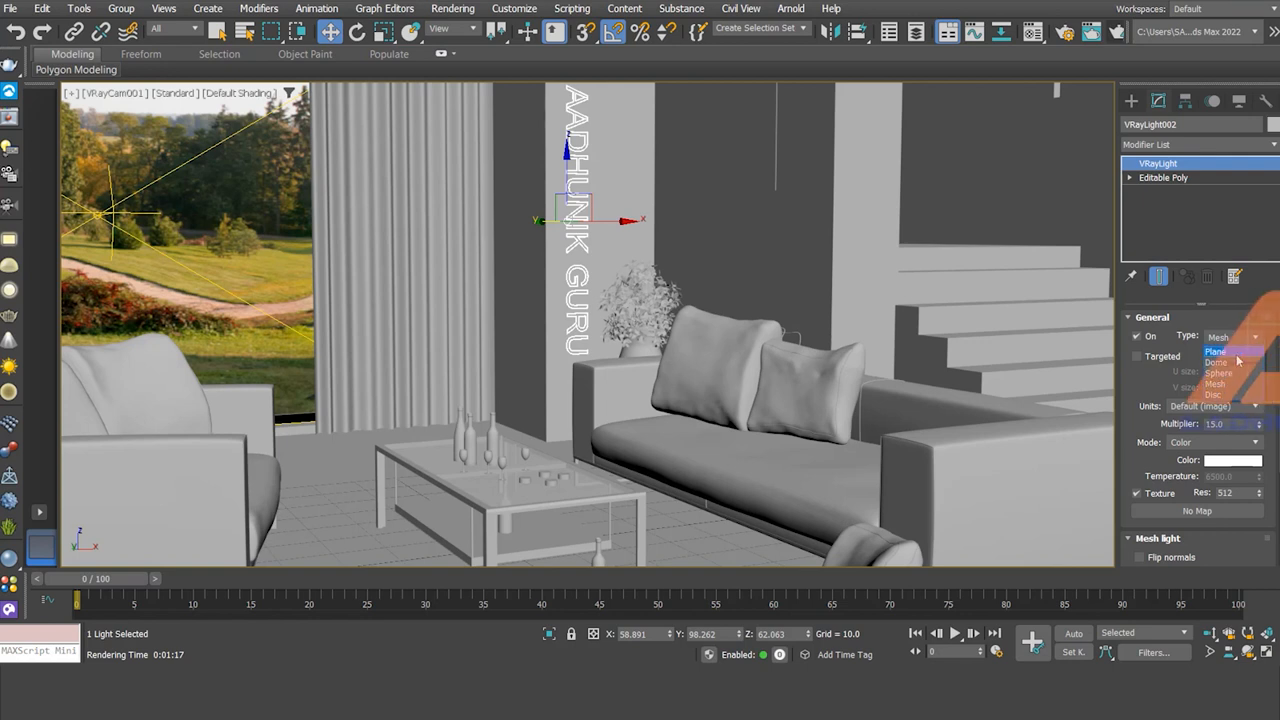
{"action": "left_click", "coordinate": [1237, 354]}
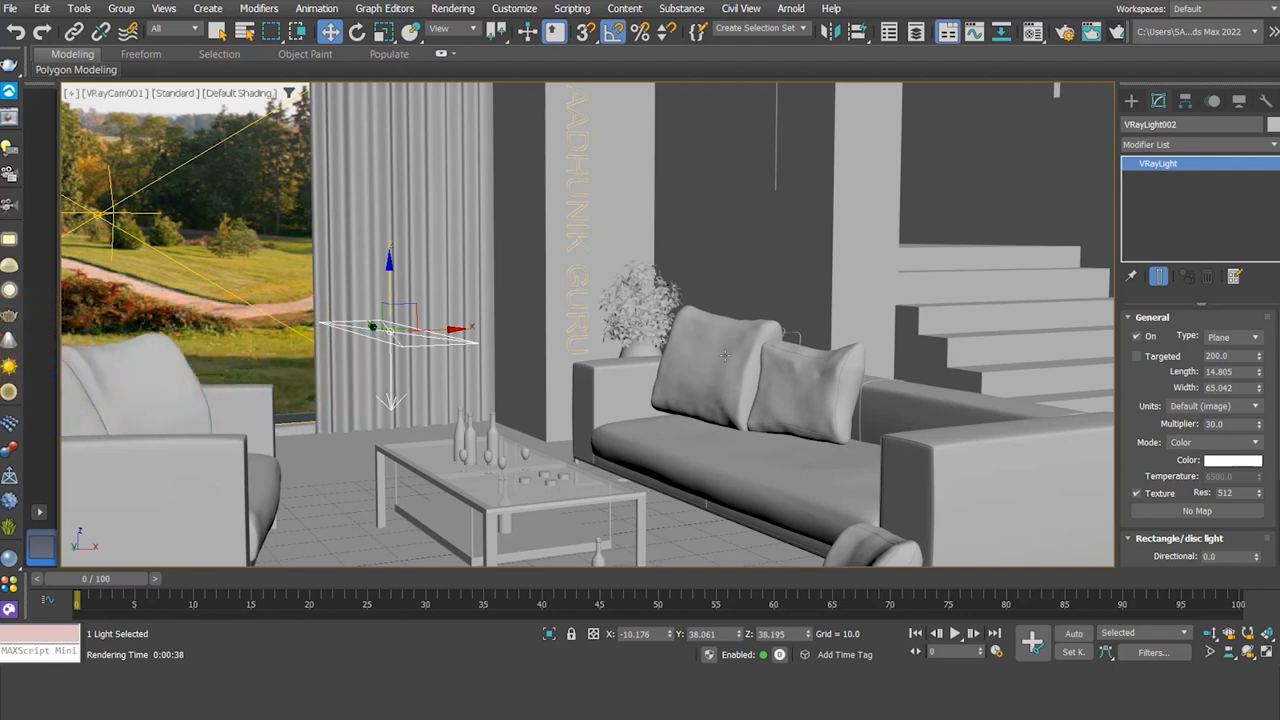
{"action": "left_click", "coordinate": [1257, 338]}
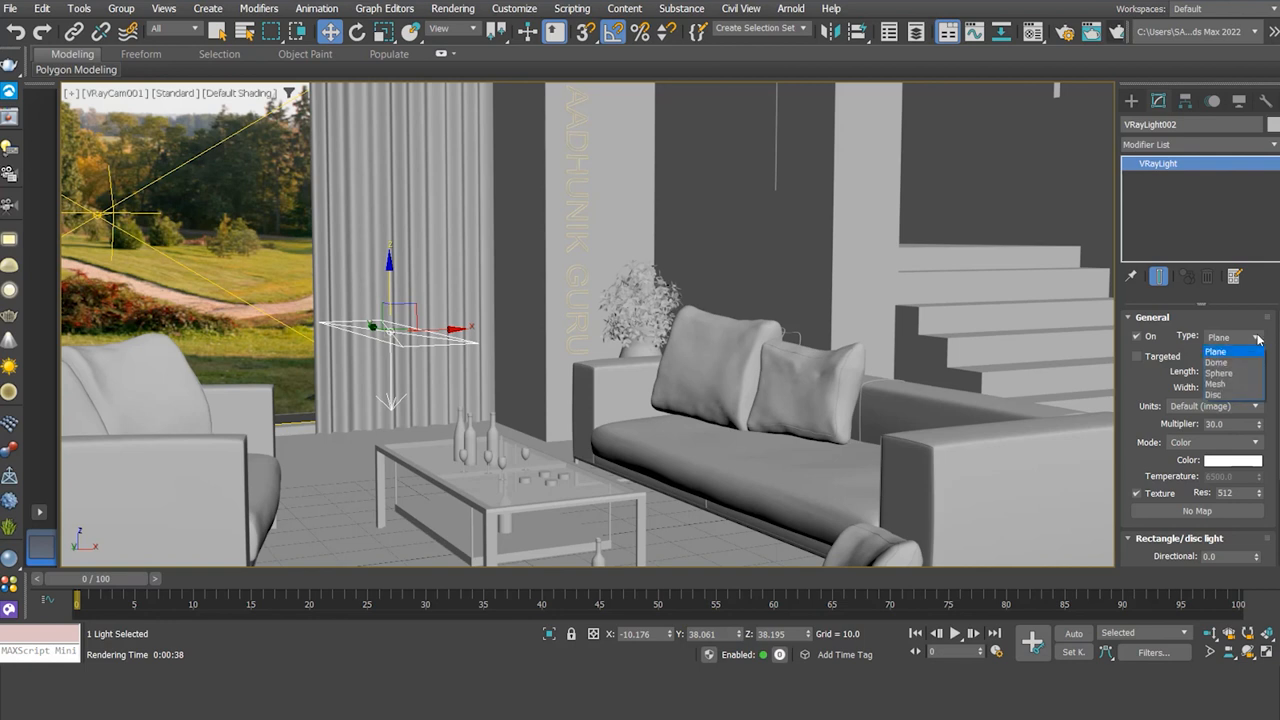
{"action": "left_click", "coordinate": [1239, 384]}
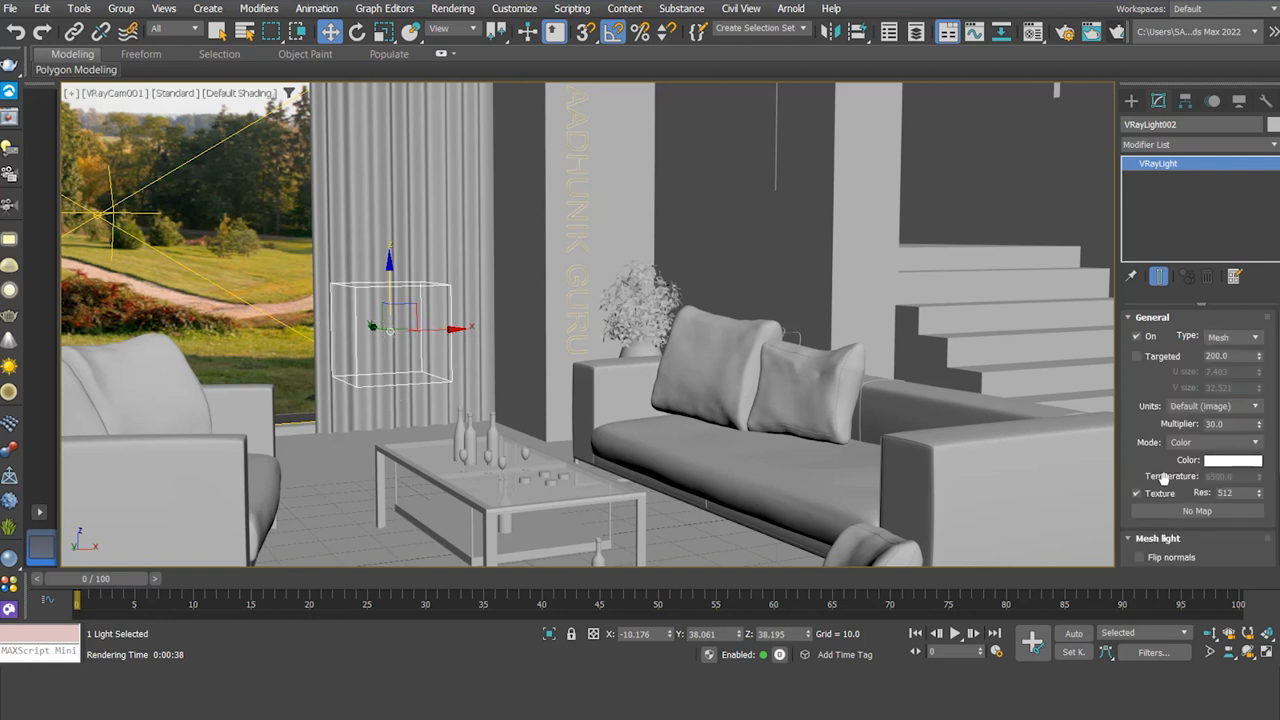
{"action": "left_click_drag", "start_coordinate": [1137, 470], "coordinate": [1137, 389]}
{"action": "left_click", "coordinate": [1208, 495]}
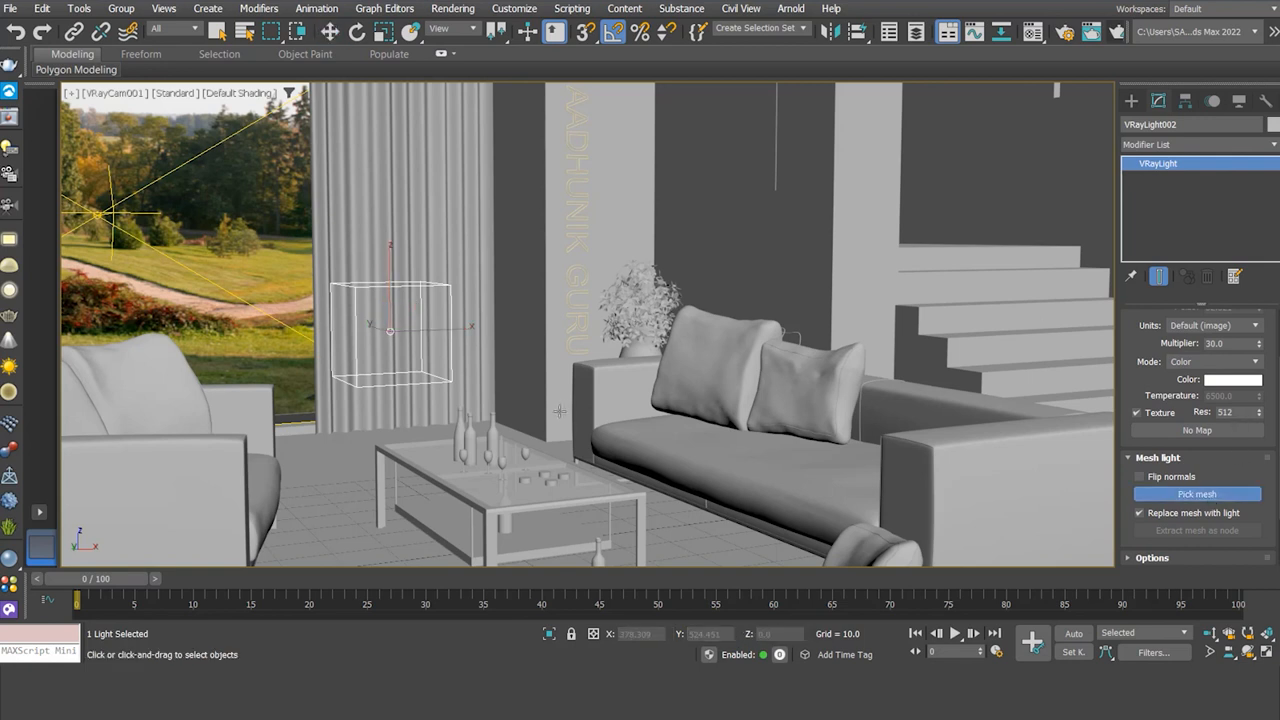
- Shape the light with the left sofa pillow, extract it as a node, and raise it
{"action": "left_click", "coordinate": [718, 367]}
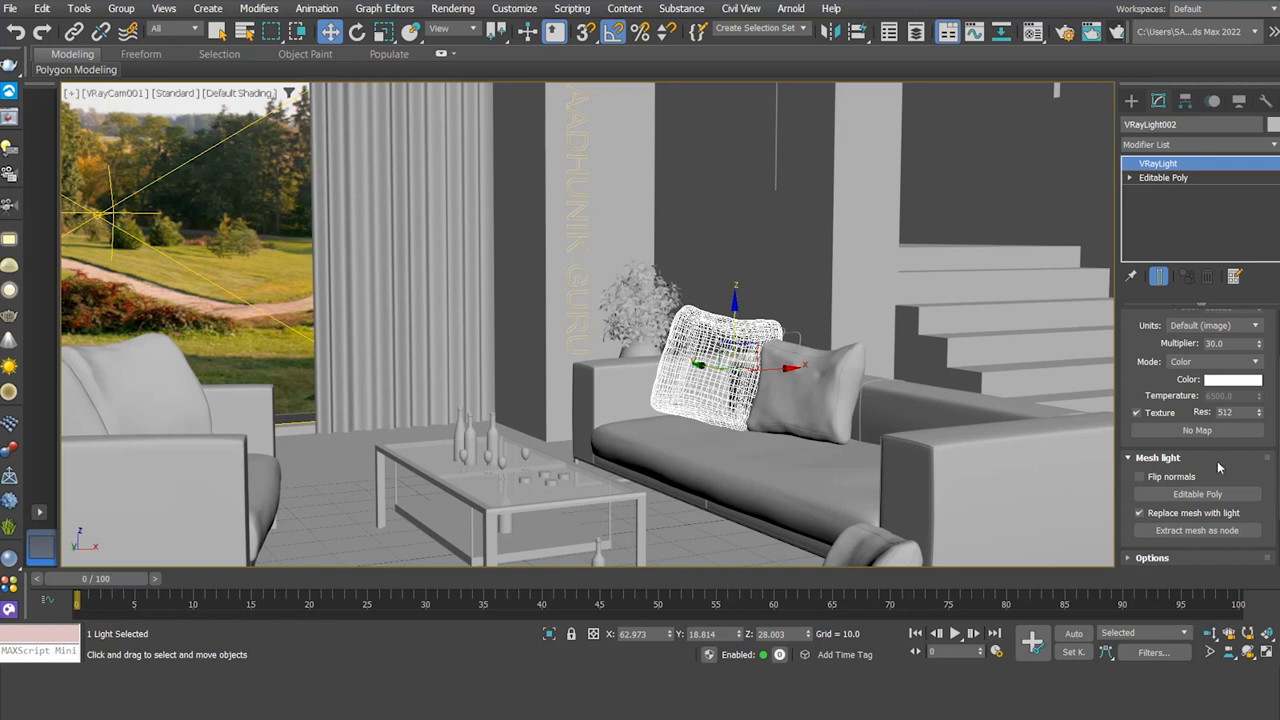
{"action": "left_click_drag", "start_coordinate": [1217, 461], "coordinate": [1229, 402]}
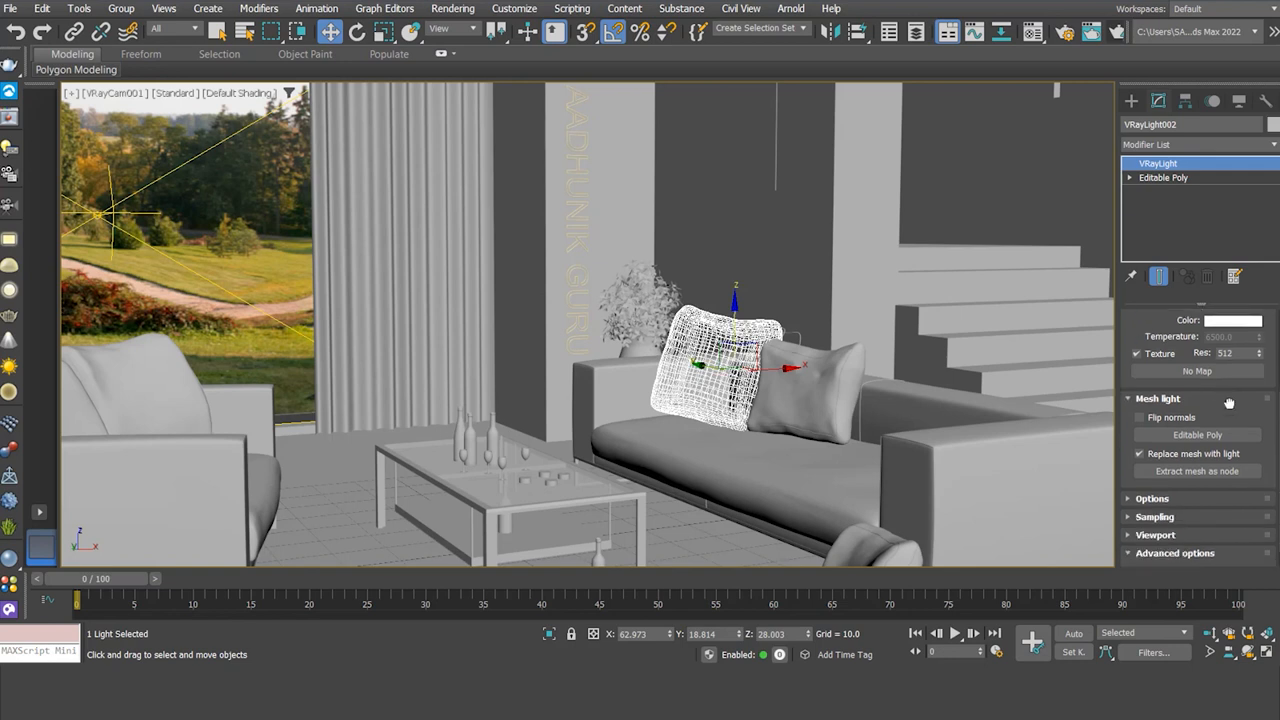
{"action": "left_click", "coordinate": [1197, 471]}
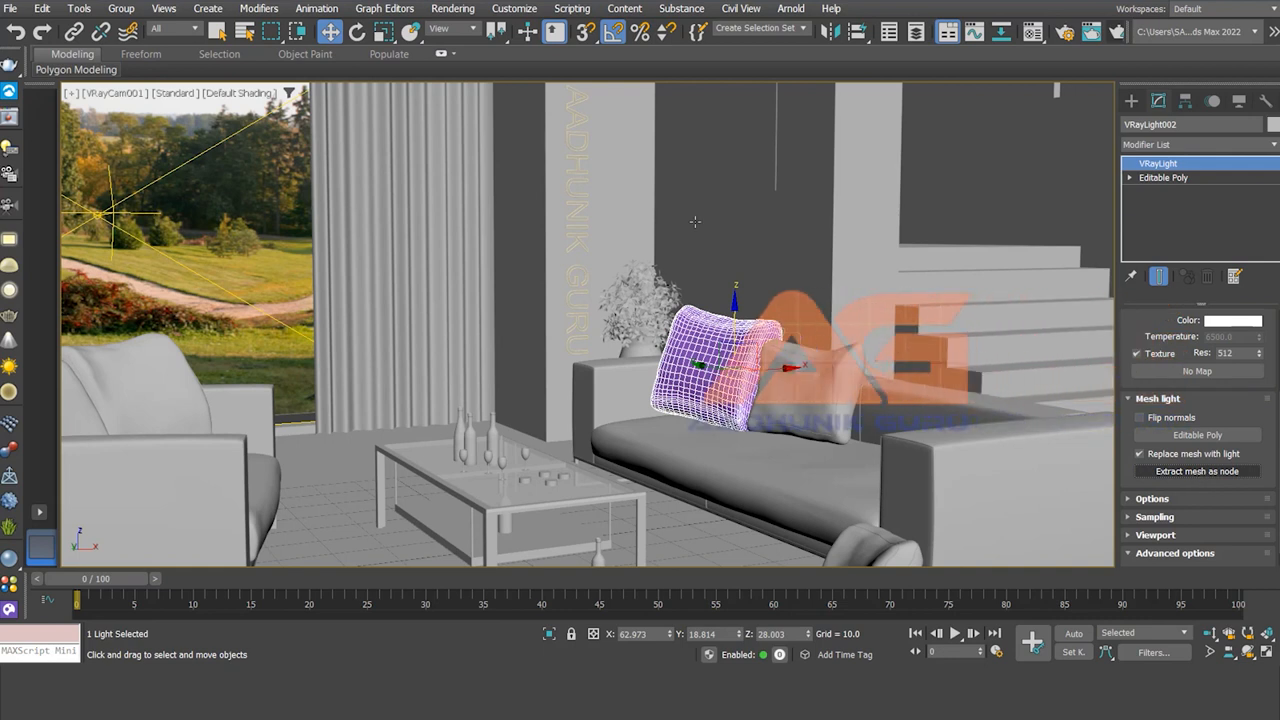
{"action": "left_click_drag", "start_coordinate": [743, 308], "coordinate": [743, 140]}
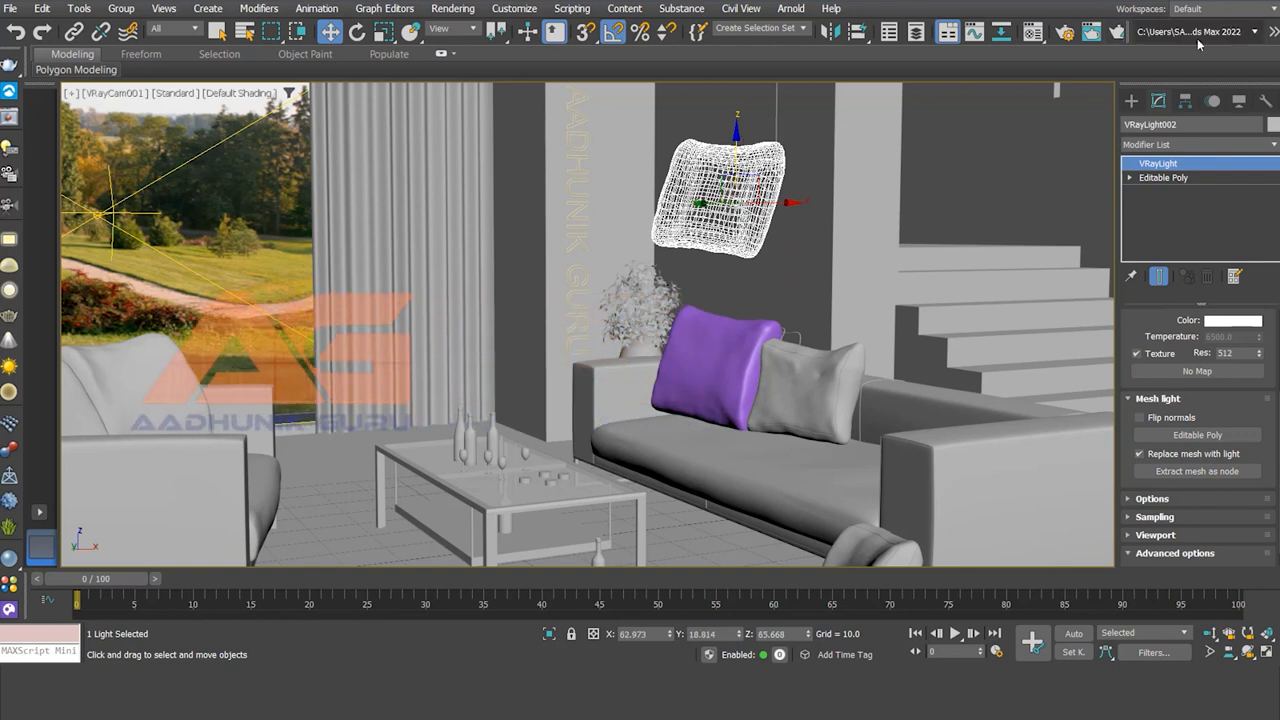
- Render the camera view, then undo the pillow mesh-light edits back to the disc light
{"action": "left_click", "coordinate": [1118, 34]}
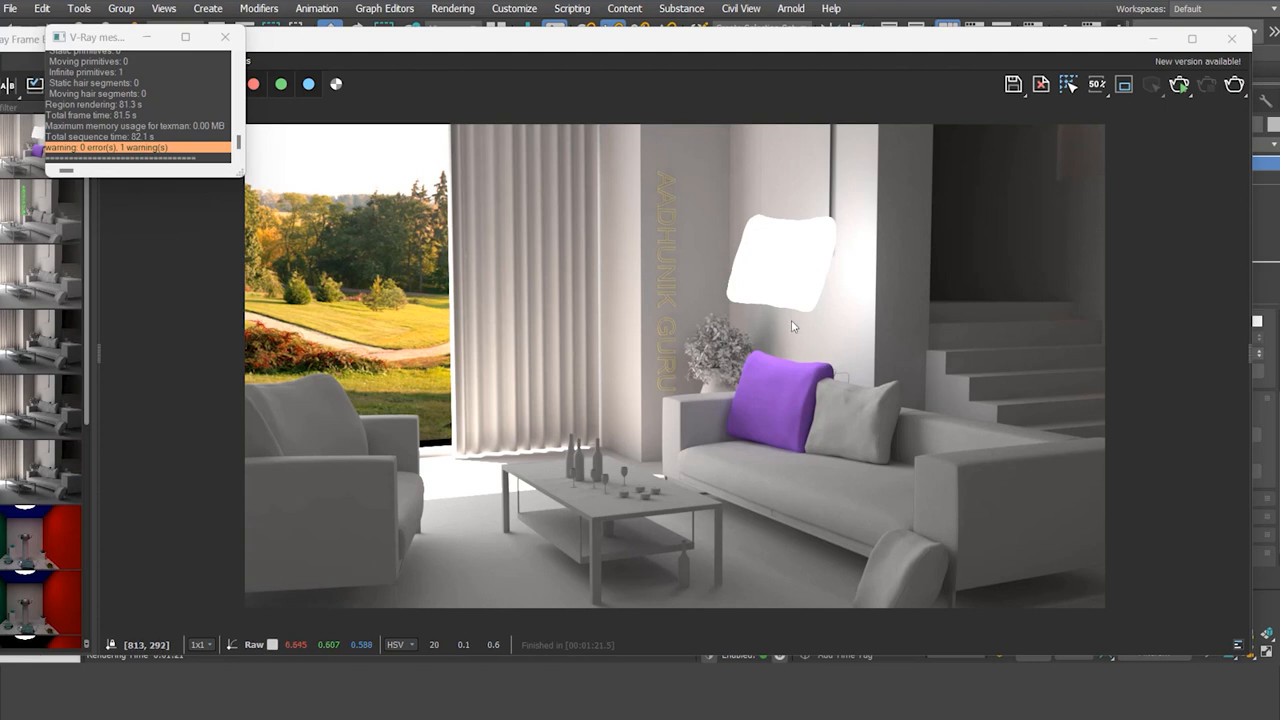
{"action": "left_click", "coordinate": [1231, 40]}
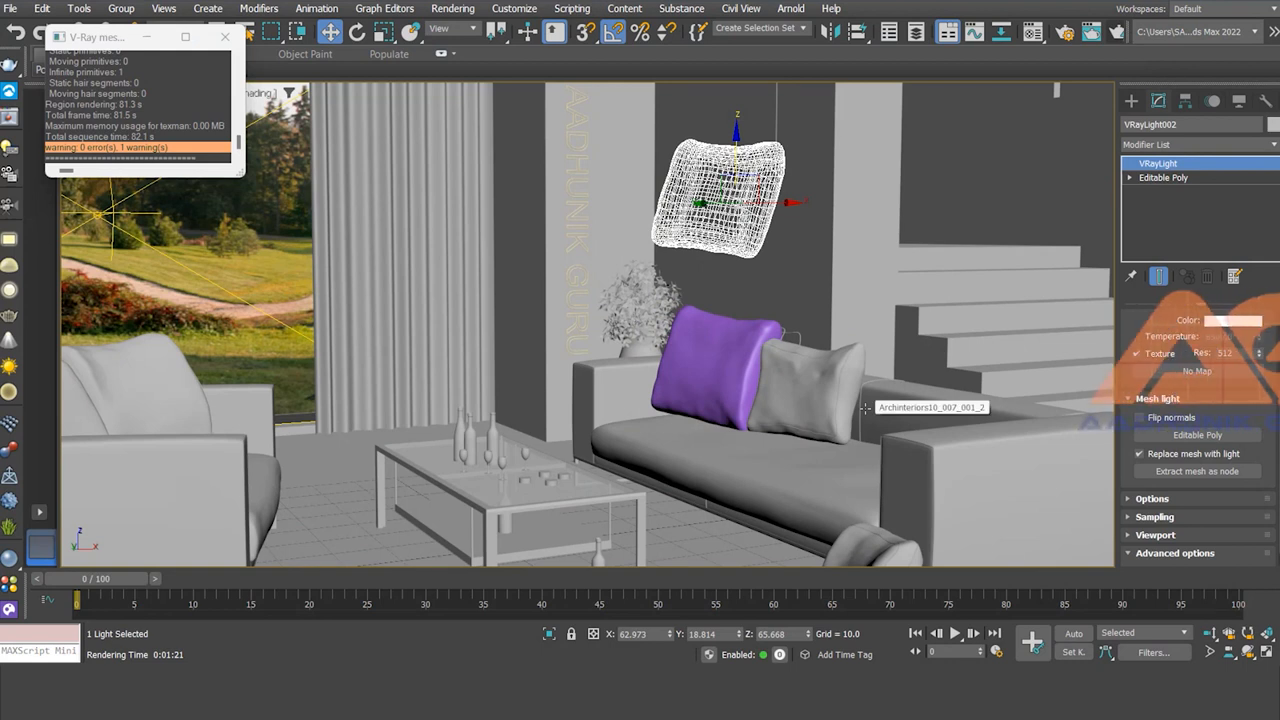
{"action": "key", "text": "ctrl+z"}
{"action": "key", "text": "ctrl+z"}
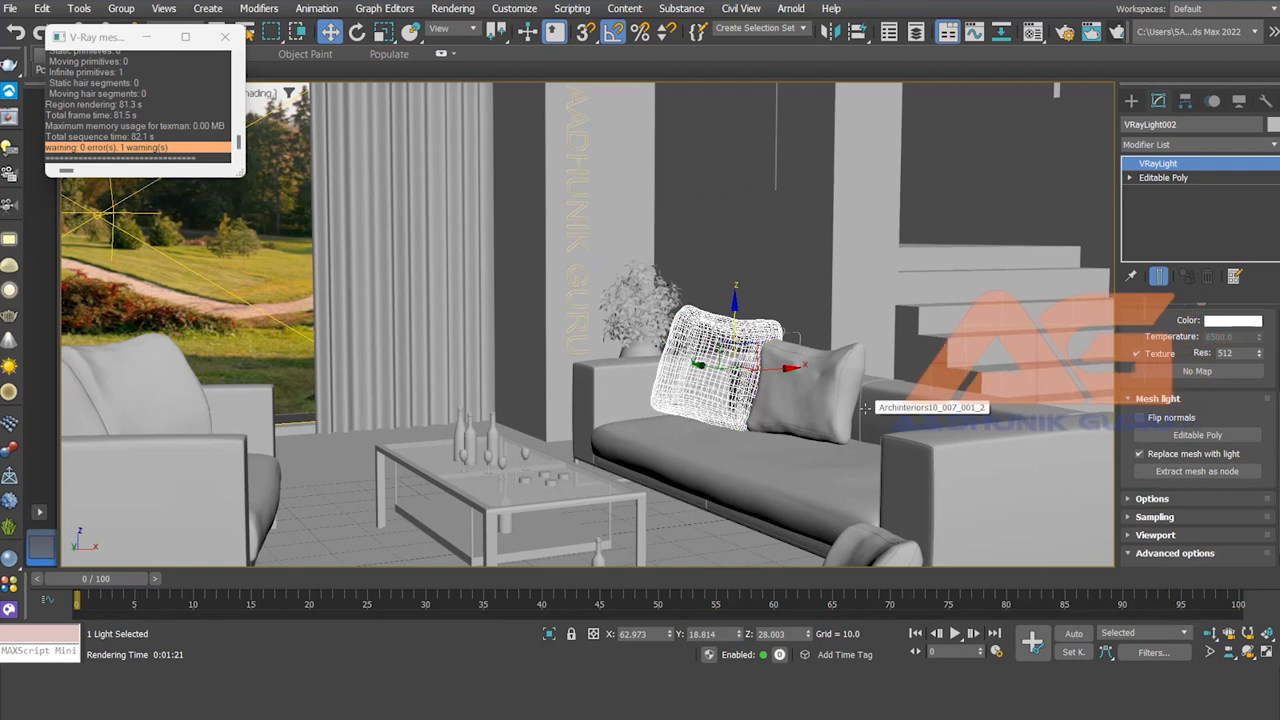
{"action": "key", "text": "ctrl+z"}
{"action": "key", "text": "ctrl+z"}
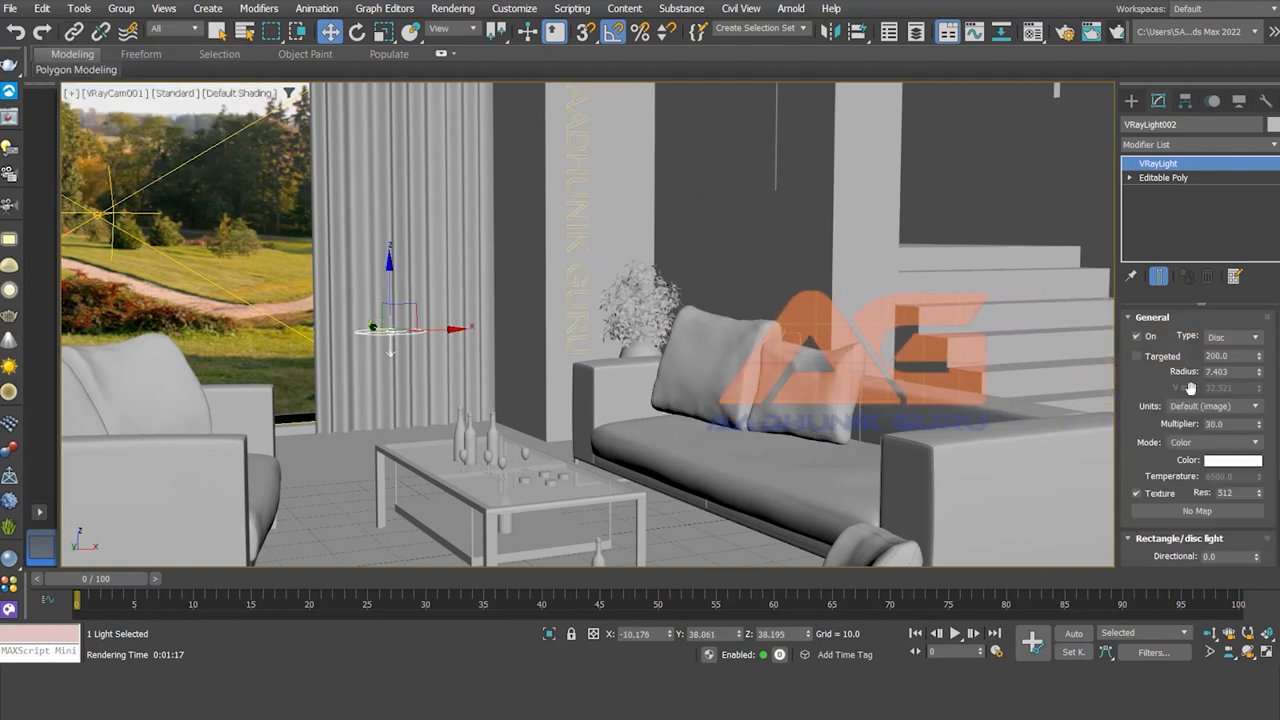
{"action": "key", "text": "ctrl+z"}
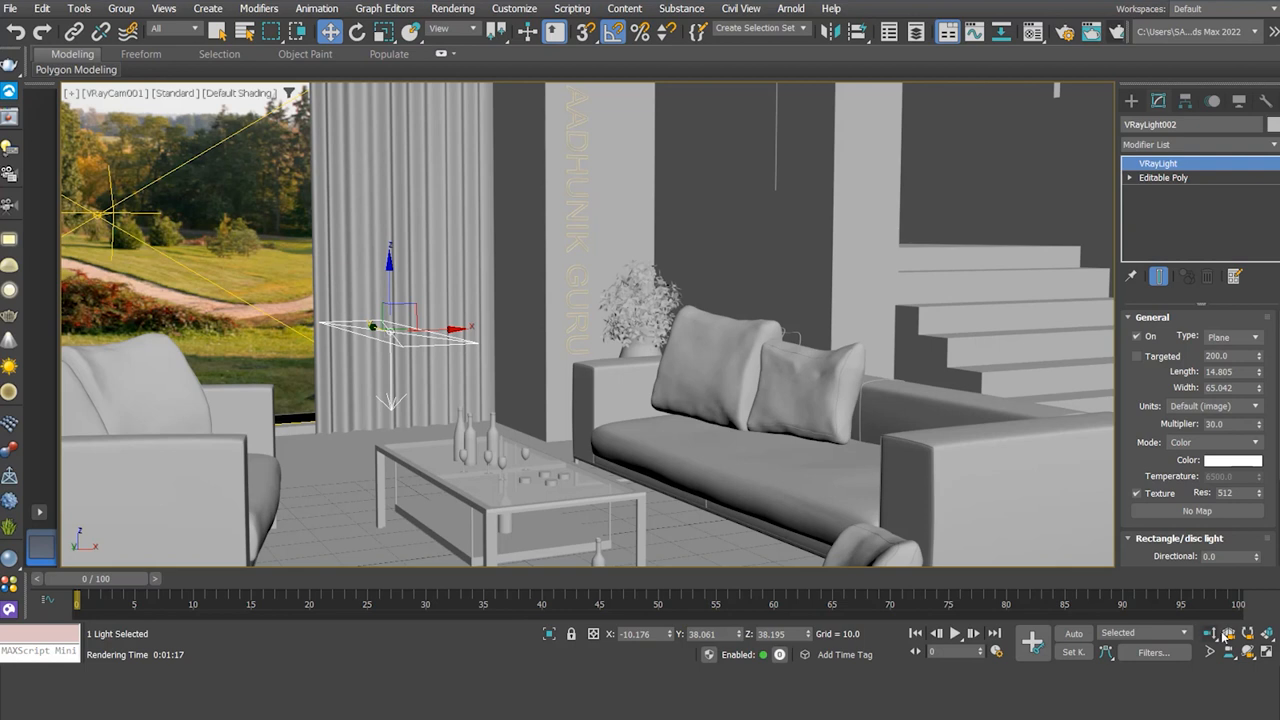
- Orbit a perspective view out to find the VRaySun above the house and delete it
{"action": "key", "text": "p"}
{"action": "left_click", "coordinate": [1248, 652]}
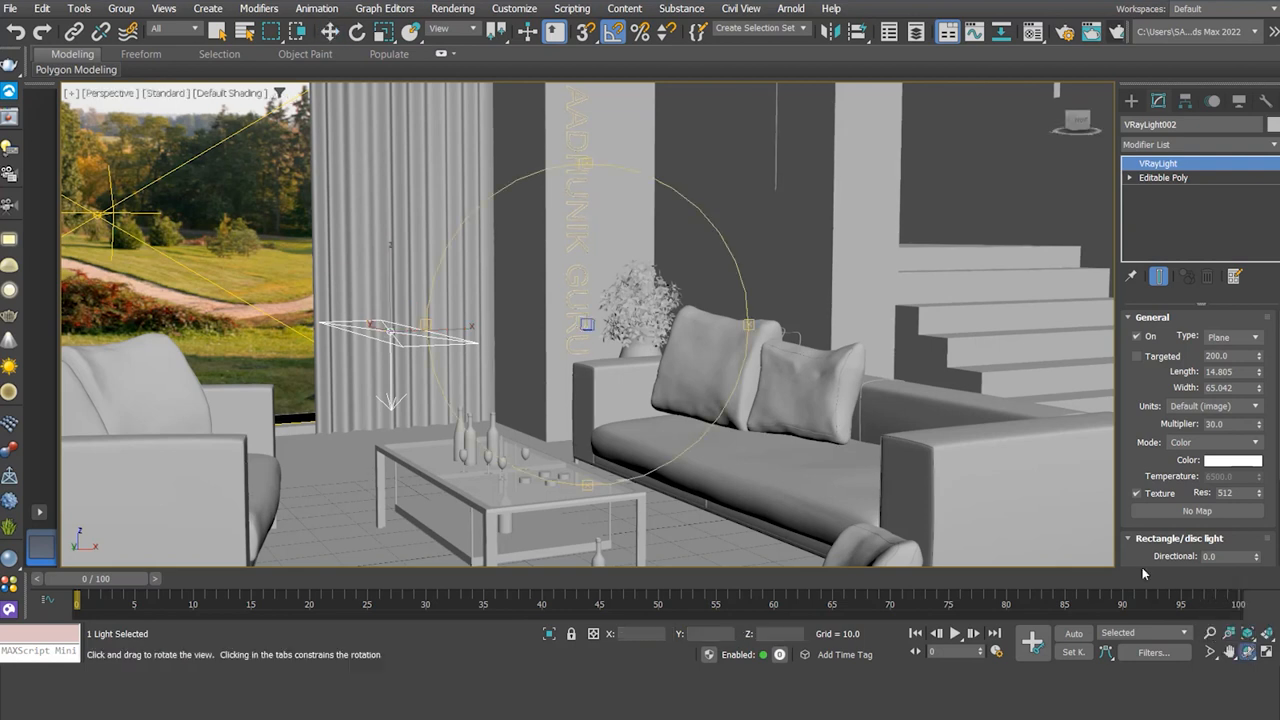
{"action": "left_click_drag", "start_coordinate": [601, 337], "coordinate": [648, 388]}
{"action": "left_click_drag", "start_coordinate": [633, 390], "coordinate": [577, 353]}
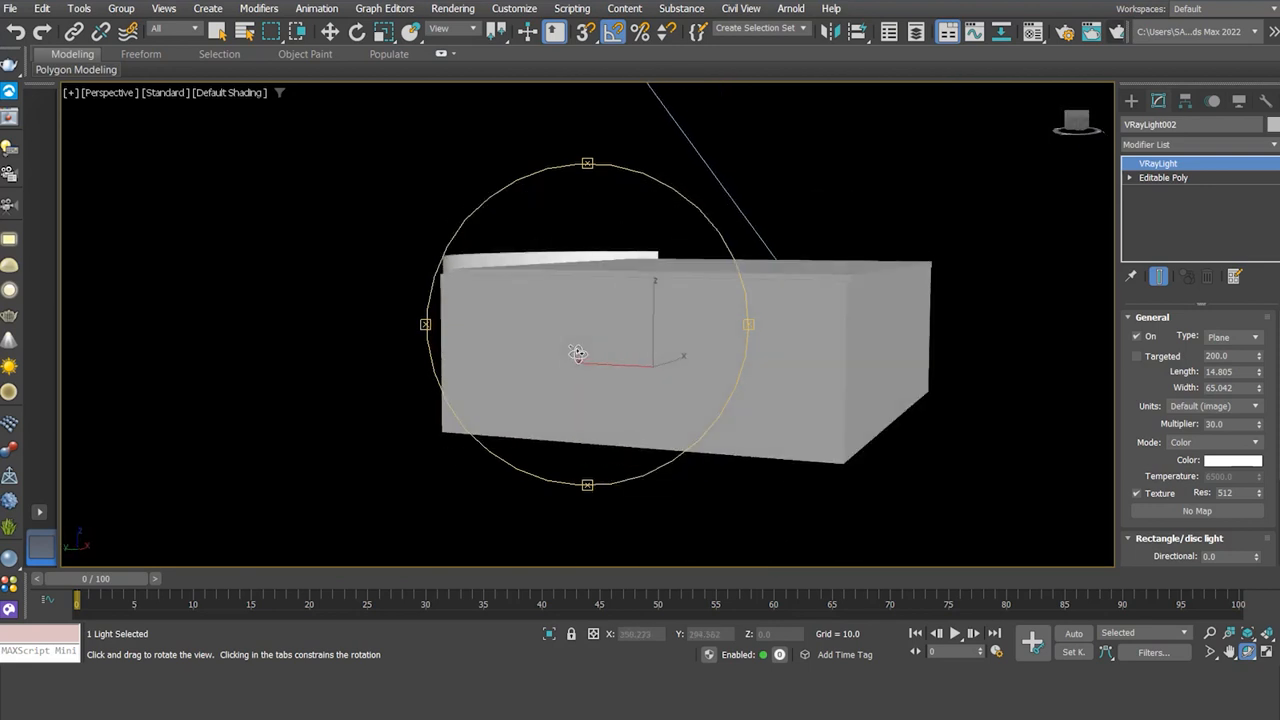
{"action": "scroll", "coordinate": [584, 329], "scroll_direction": "down", "scroll_amount": 5}
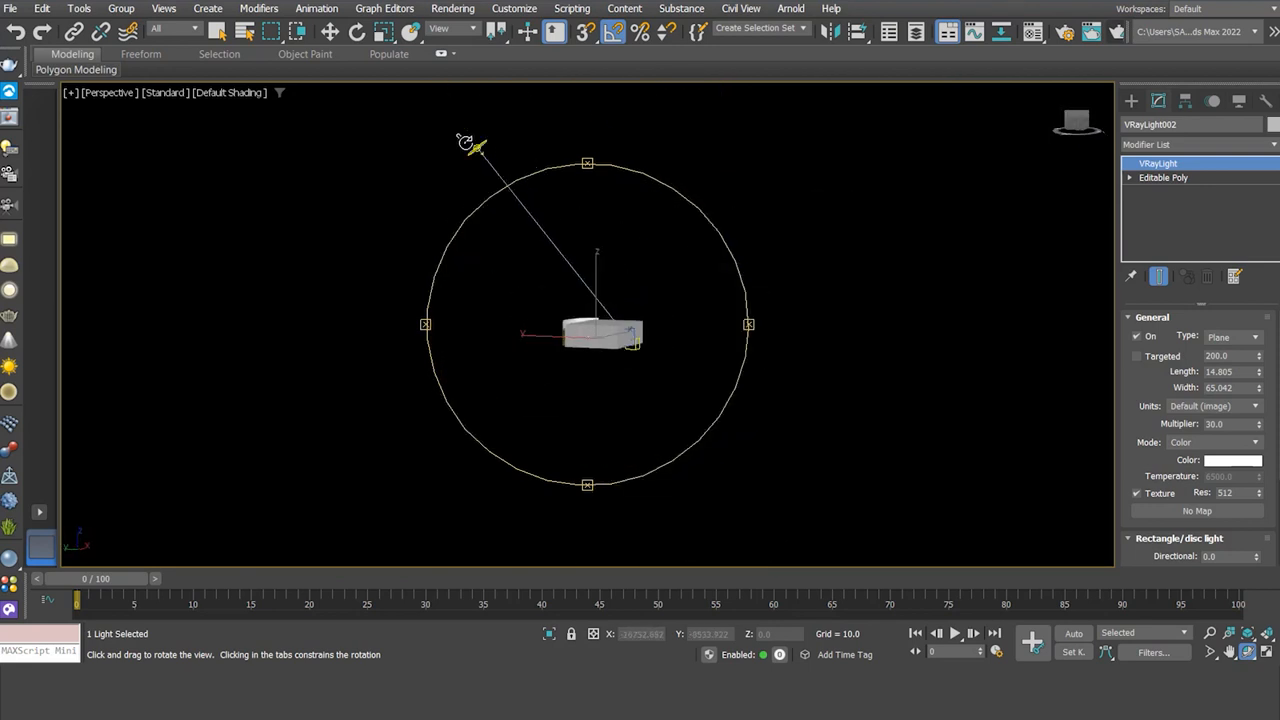
{"action": "left_click", "coordinate": [330, 31]}
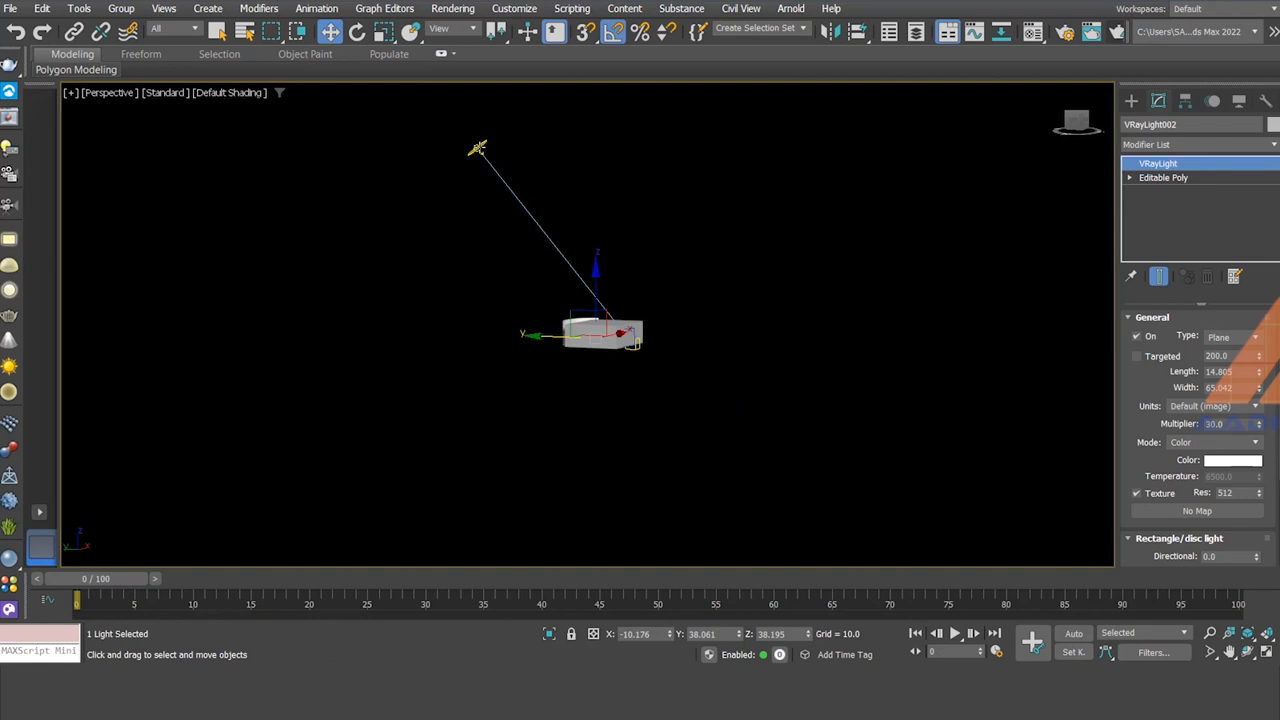
{"action": "left_click", "coordinate": [478, 146]}
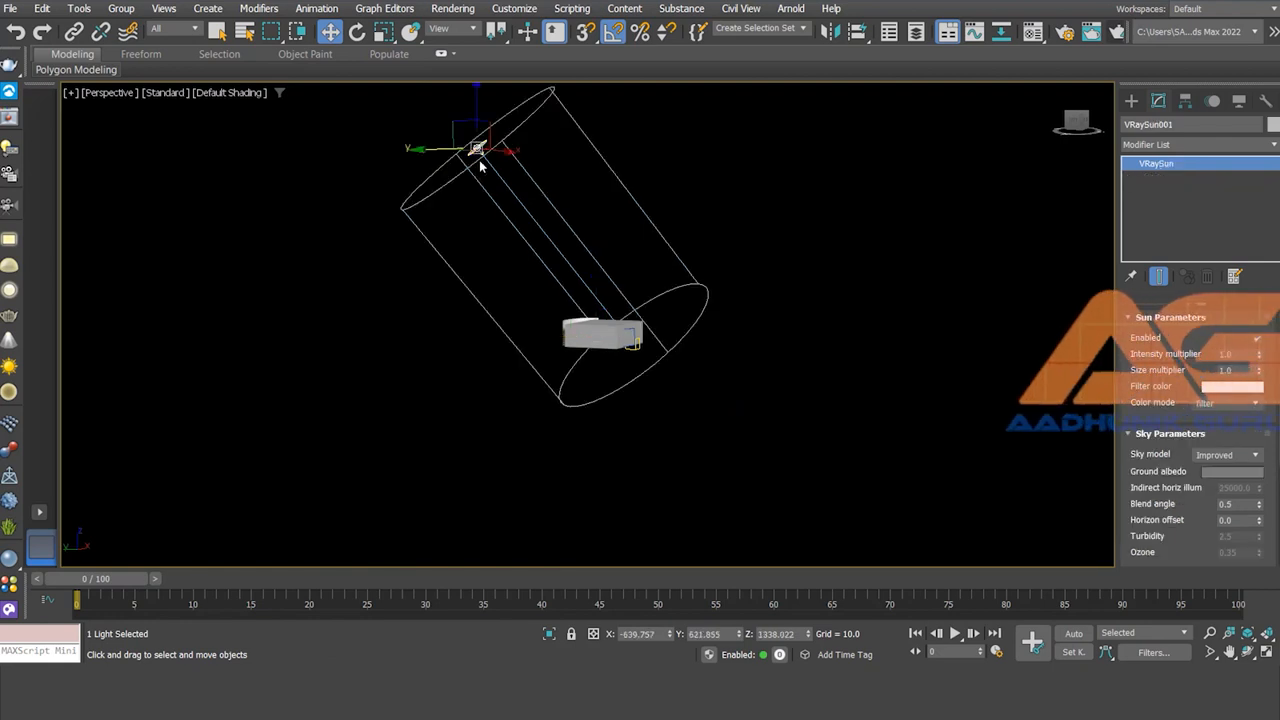
{"action": "key", "text": "Delete"}
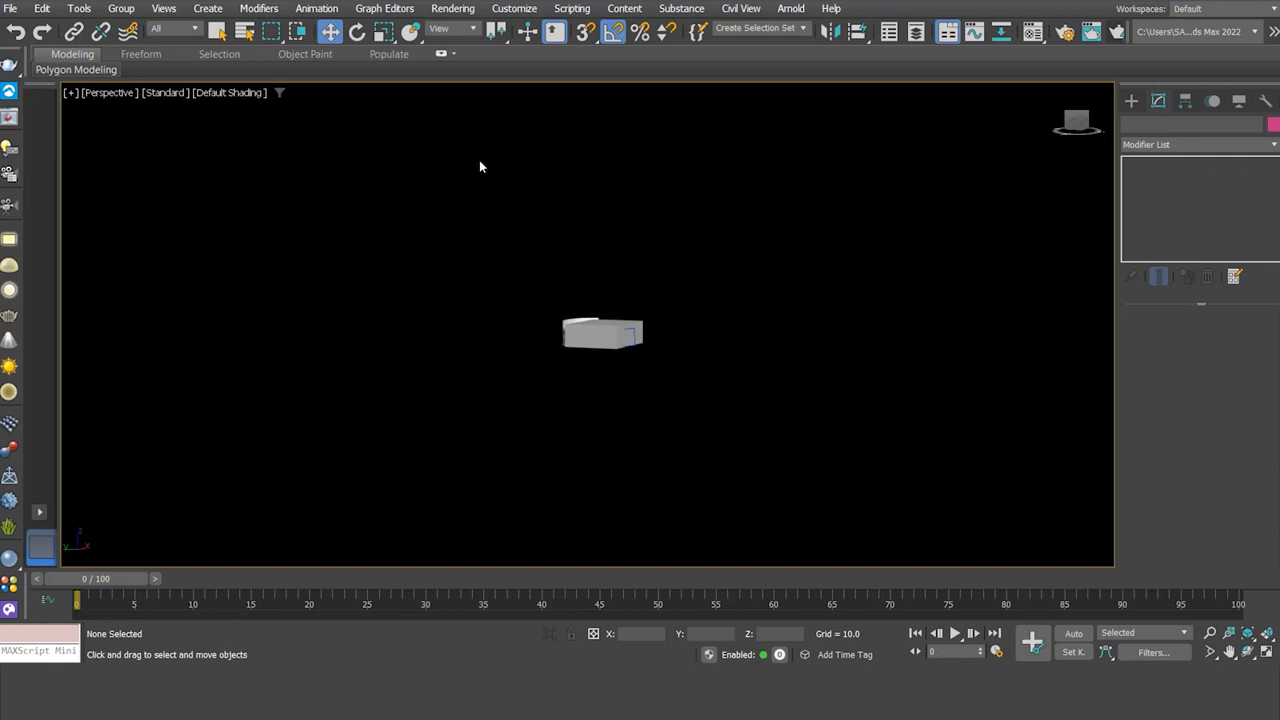
- Turn off Use Map for the DefaultVRaySky environment map in Environment and Effects
{"action": "key", "text": "8"}
{"action": "left_click", "coordinate": [451, 11]}
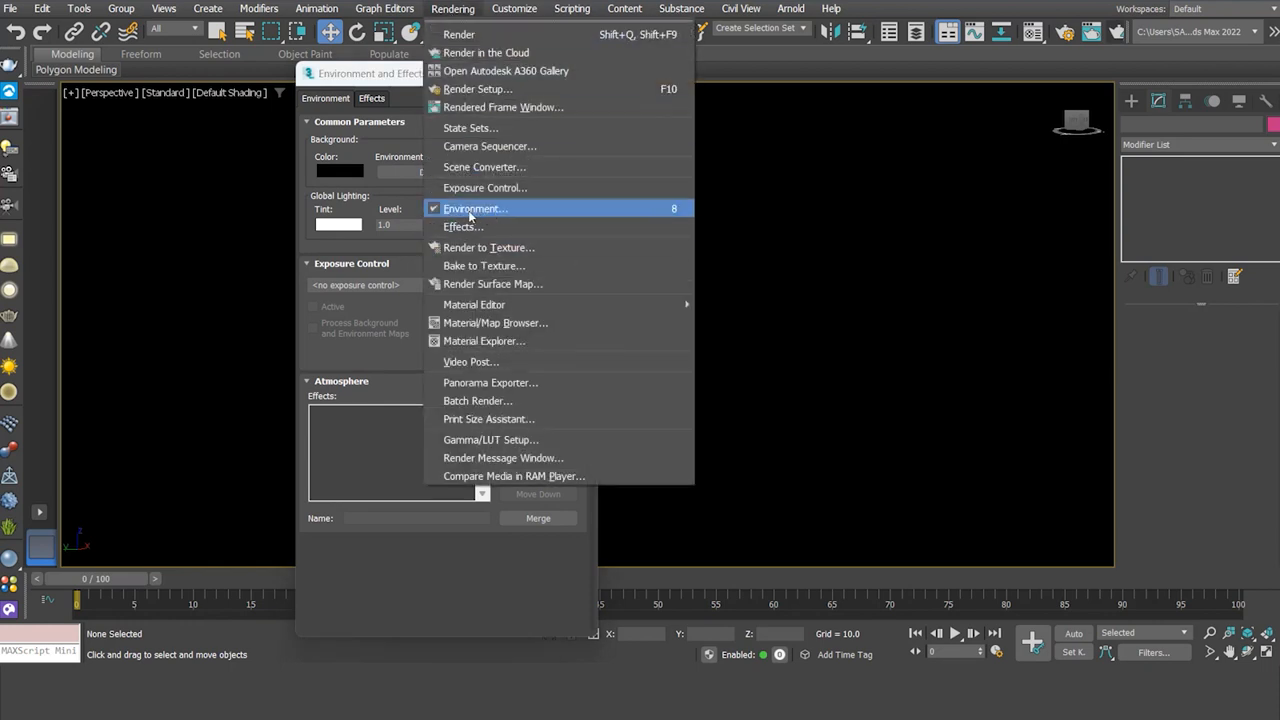
{"action": "left_click", "coordinate": [468, 9]}
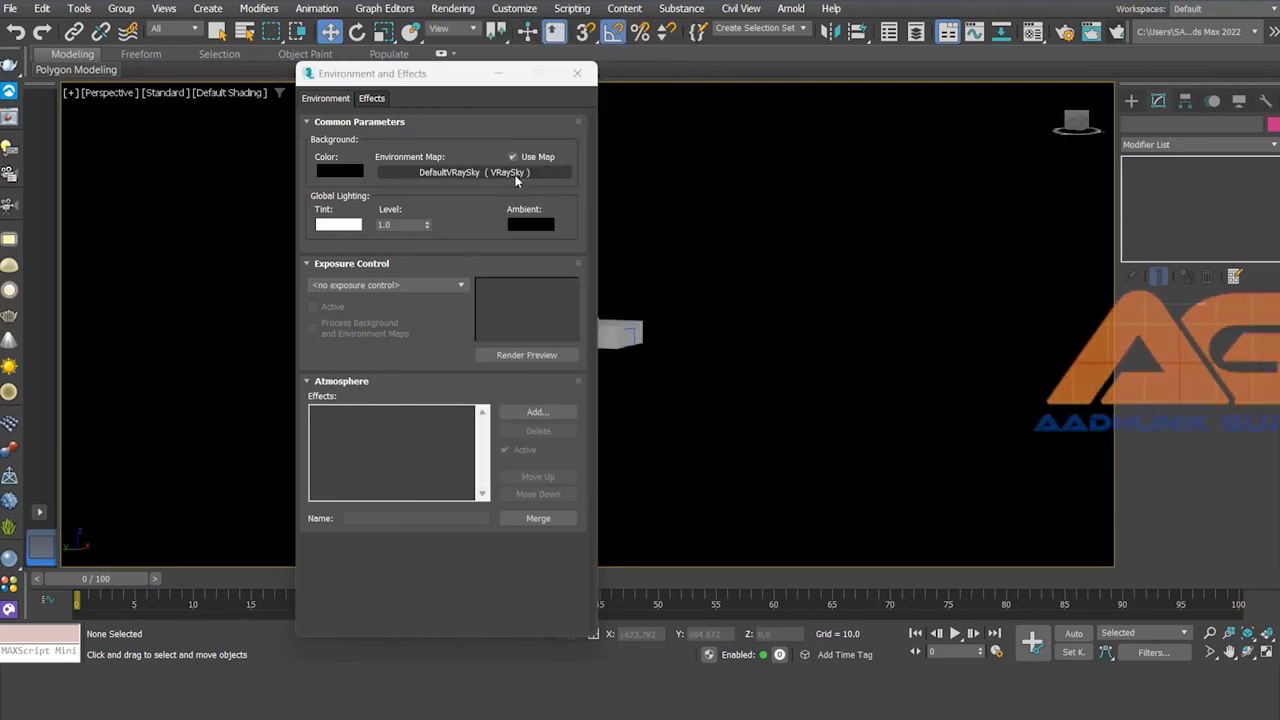
{"action": "right_click", "coordinate": [488, 174]}
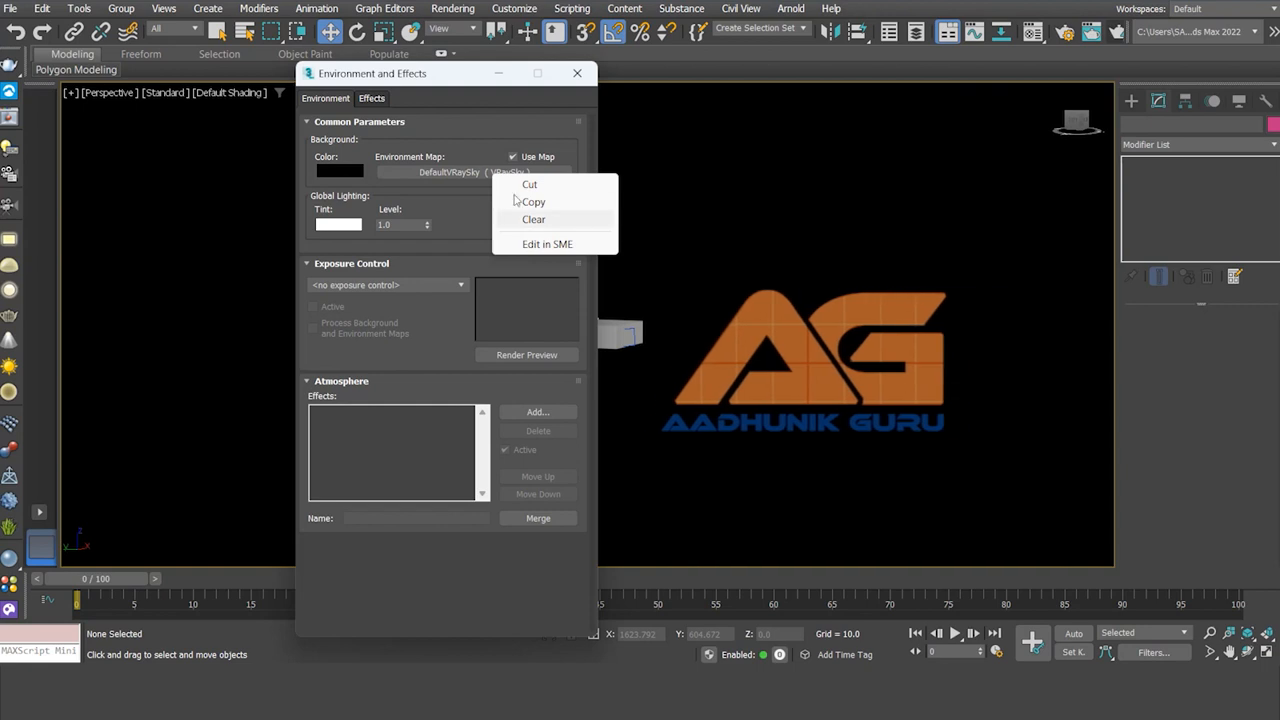
{"action": "left_click", "coordinate": [514, 155]}
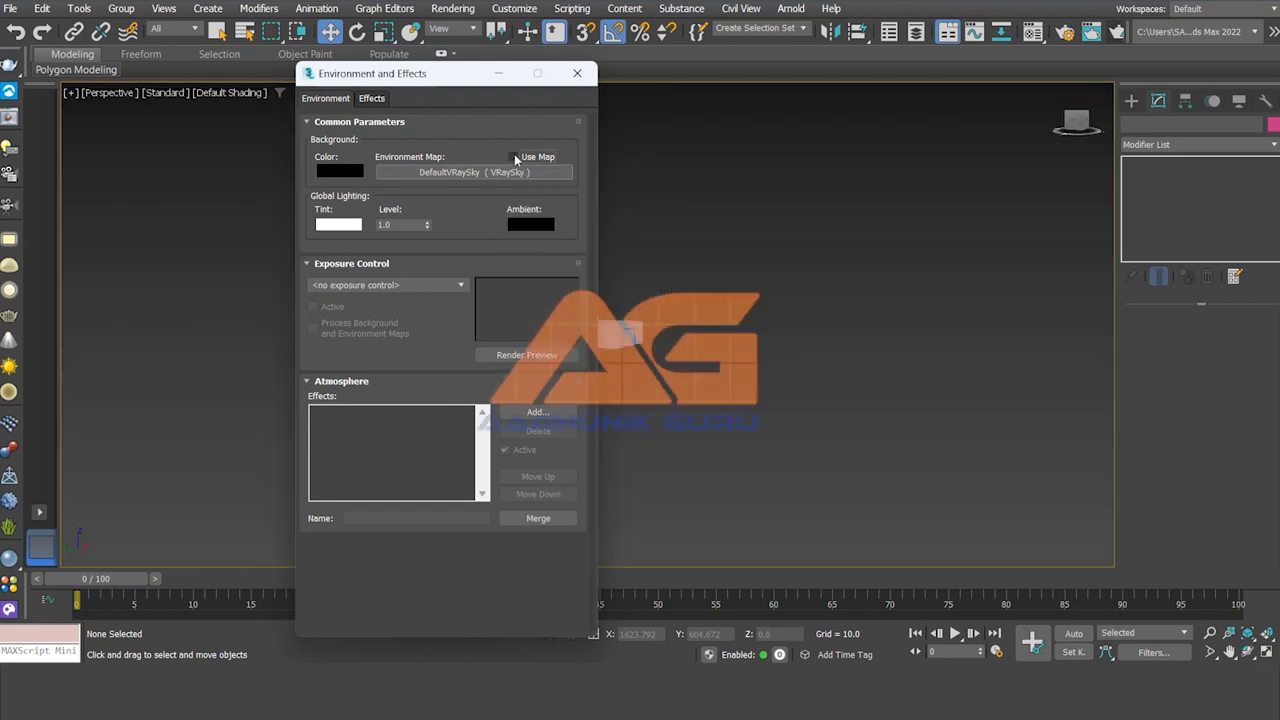
{"action": "left_click", "coordinate": [577, 73]}
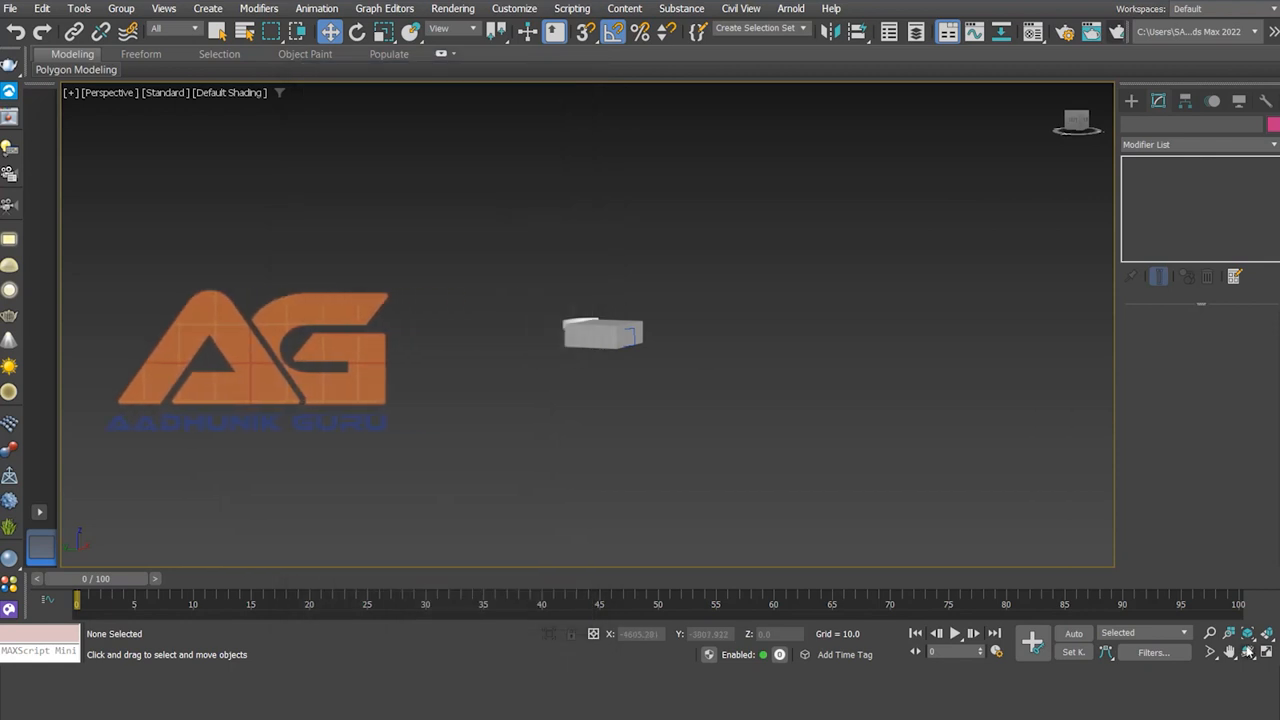
{"action": "left_click", "coordinate": [1247, 651]}
- Orbit outside the house and delete the VRayLight001 plane light filling the window
{"action": "left_click_drag", "start_coordinate": [681, 363], "coordinate": [654, 350]}
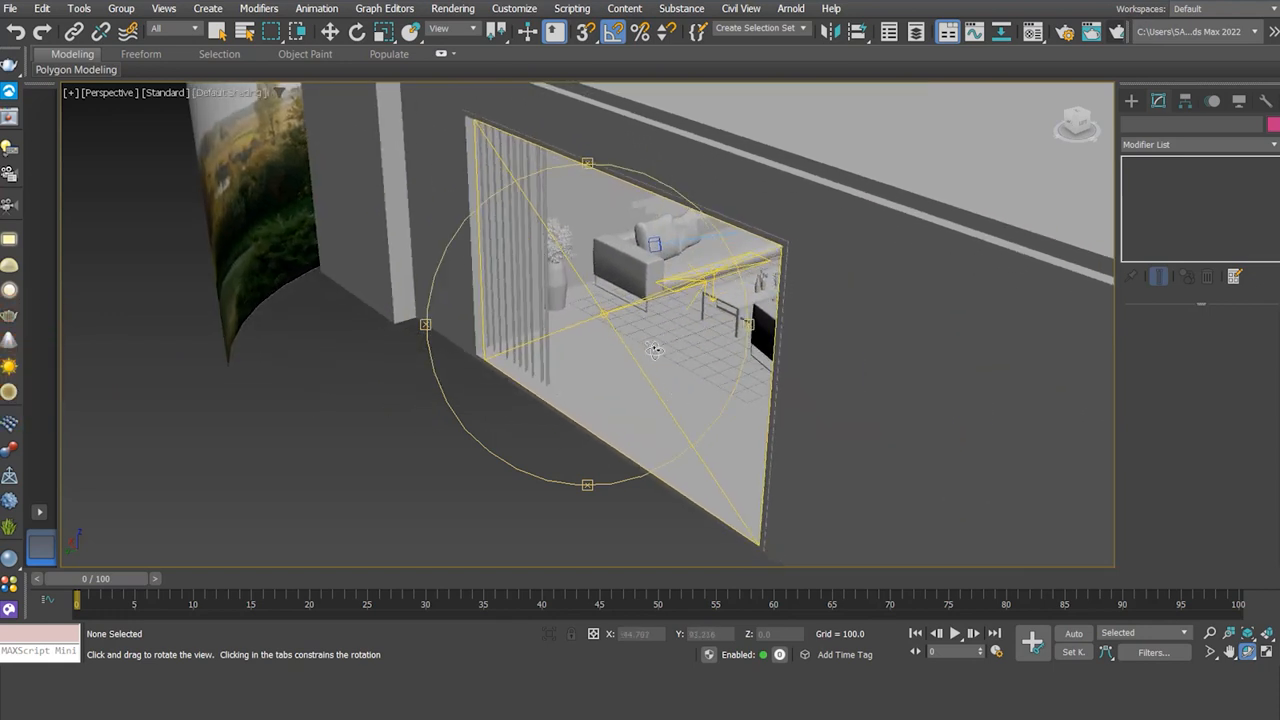
{"action": "left_click", "coordinate": [330, 31]}
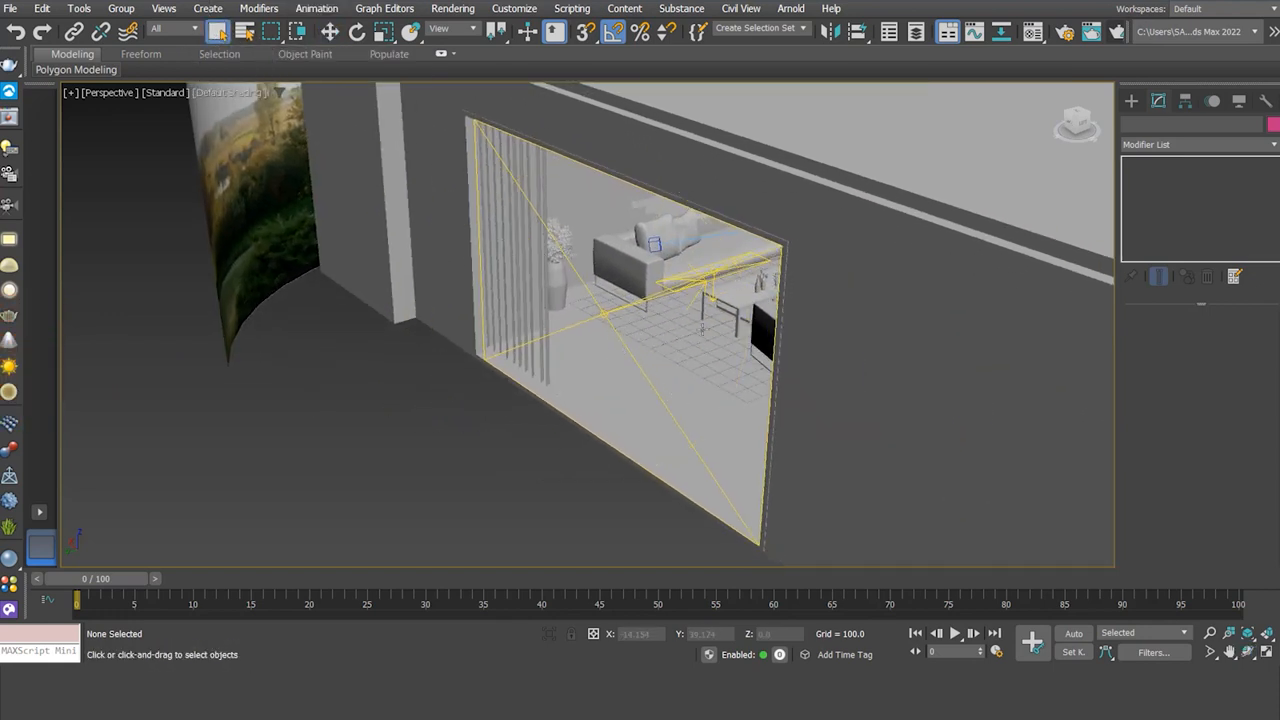
{"action": "left_click", "coordinate": [602, 314]}
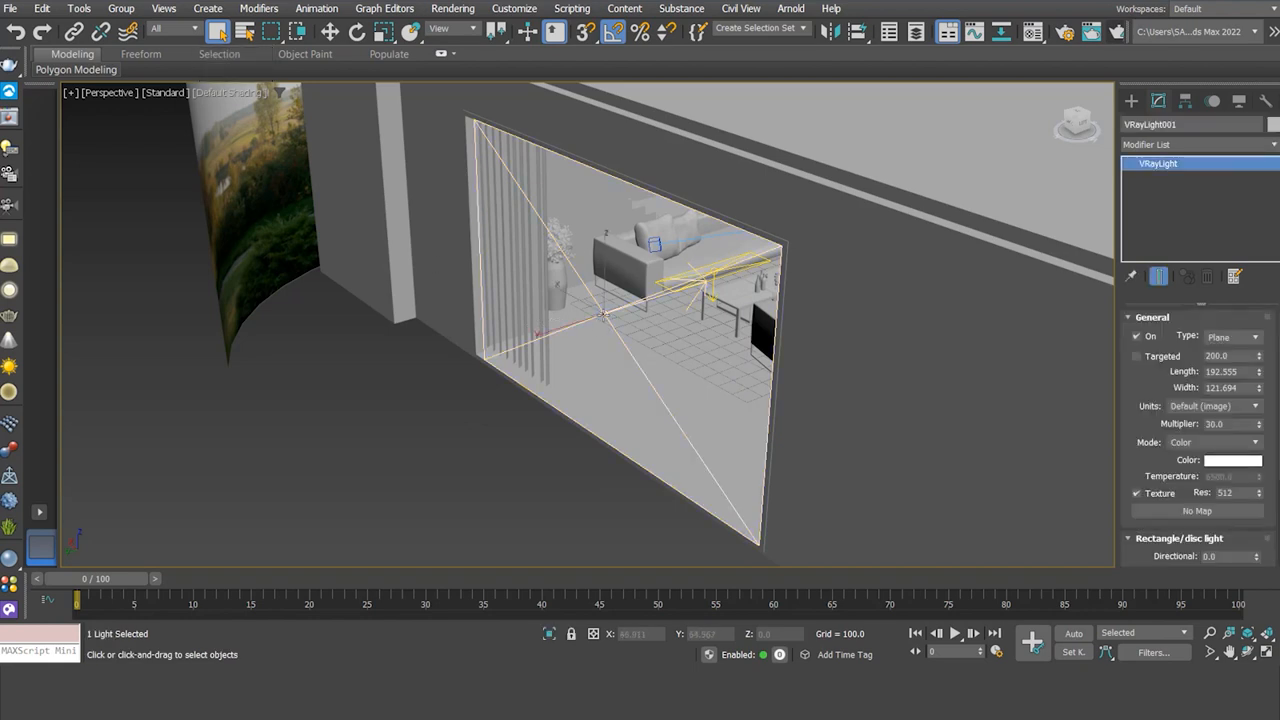
{"action": "key", "text": "Delete"}
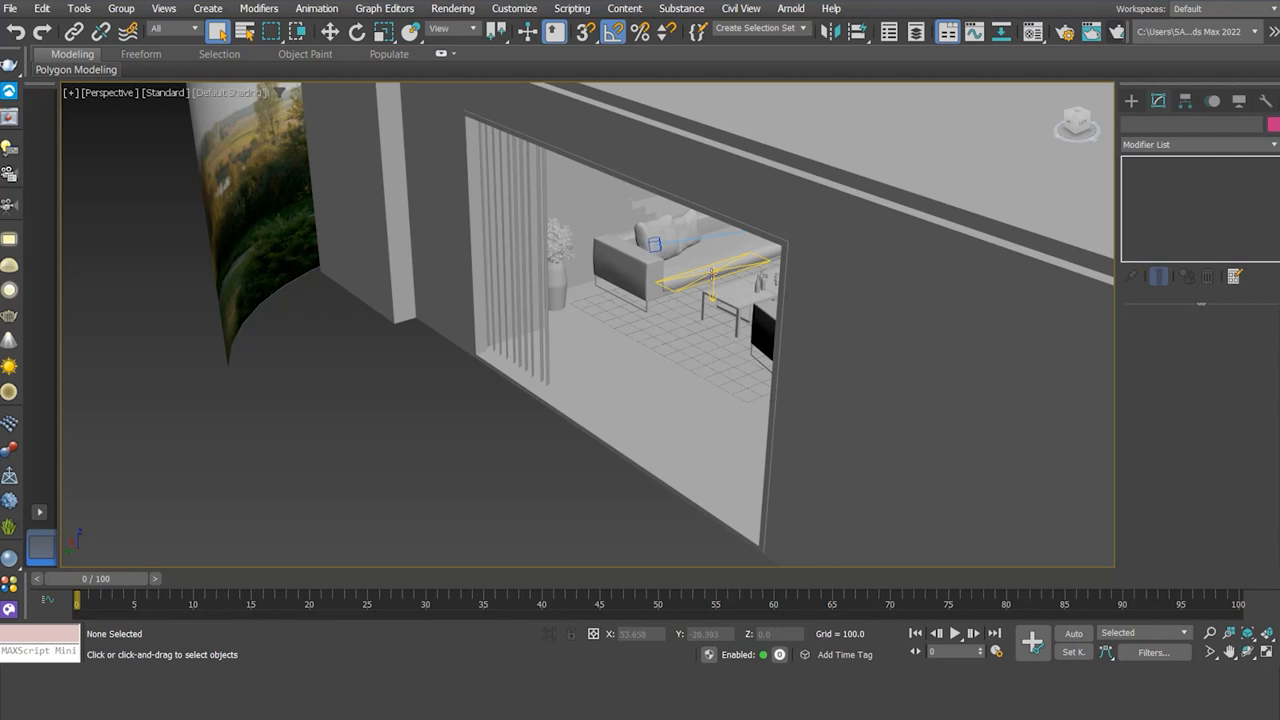
- In the camera view, select the plane light beside the curtain and set its length 50, width 70
{"action": "key", "text": "c"}
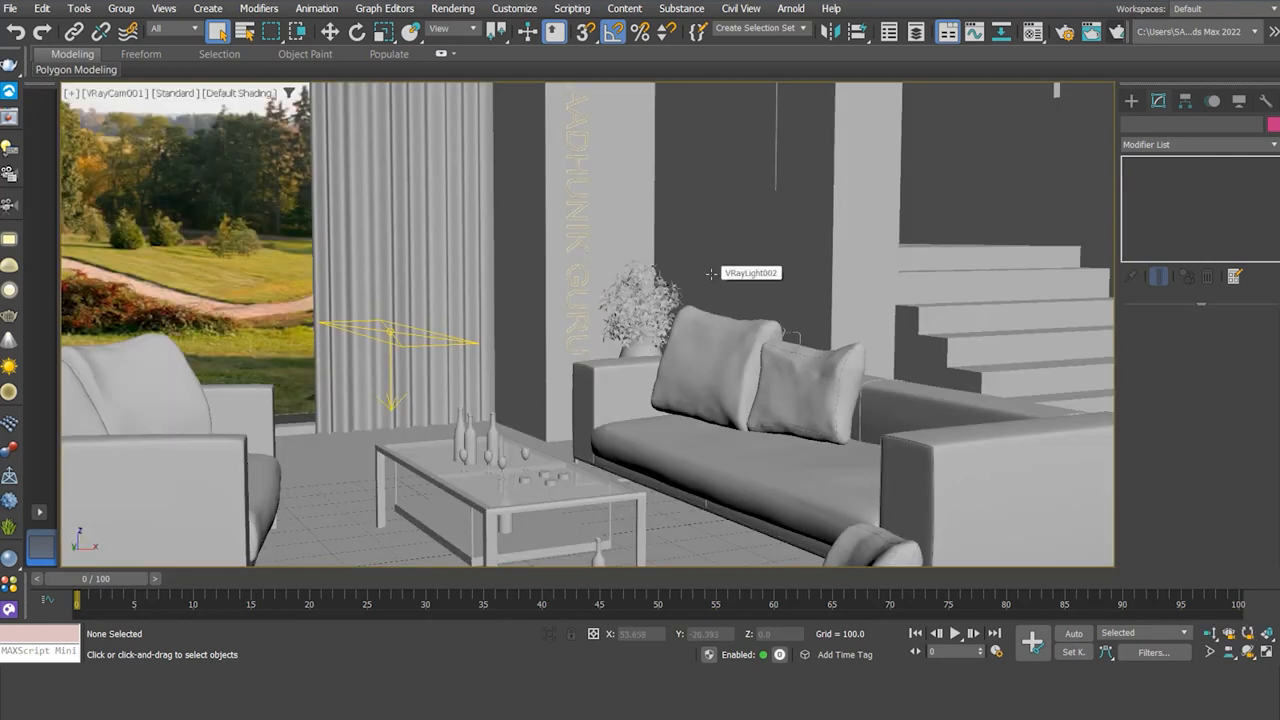
{"action": "key", "text": "w"}
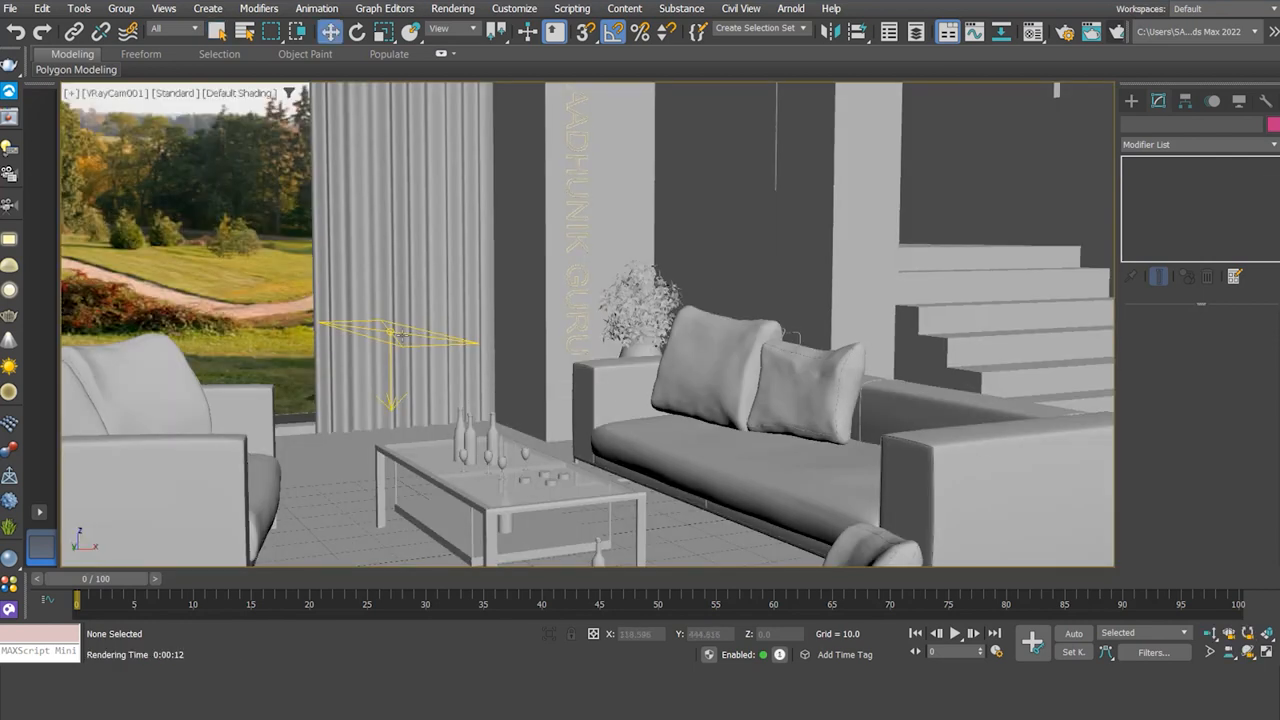
{"action": "left_click", "coordinate": [390, 330]}
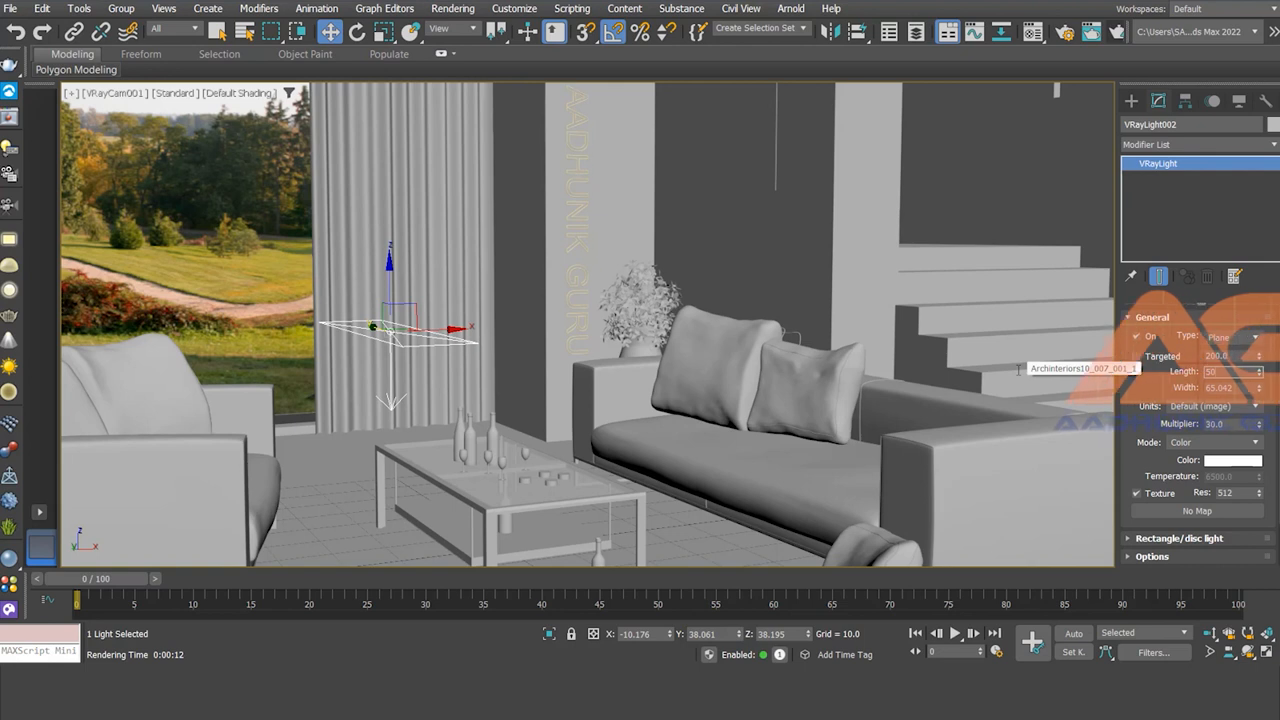
{"action": "key", "text": "Tab"}
{"action": "type", "text": "70"}
{"action": "key", "text": "Return"}
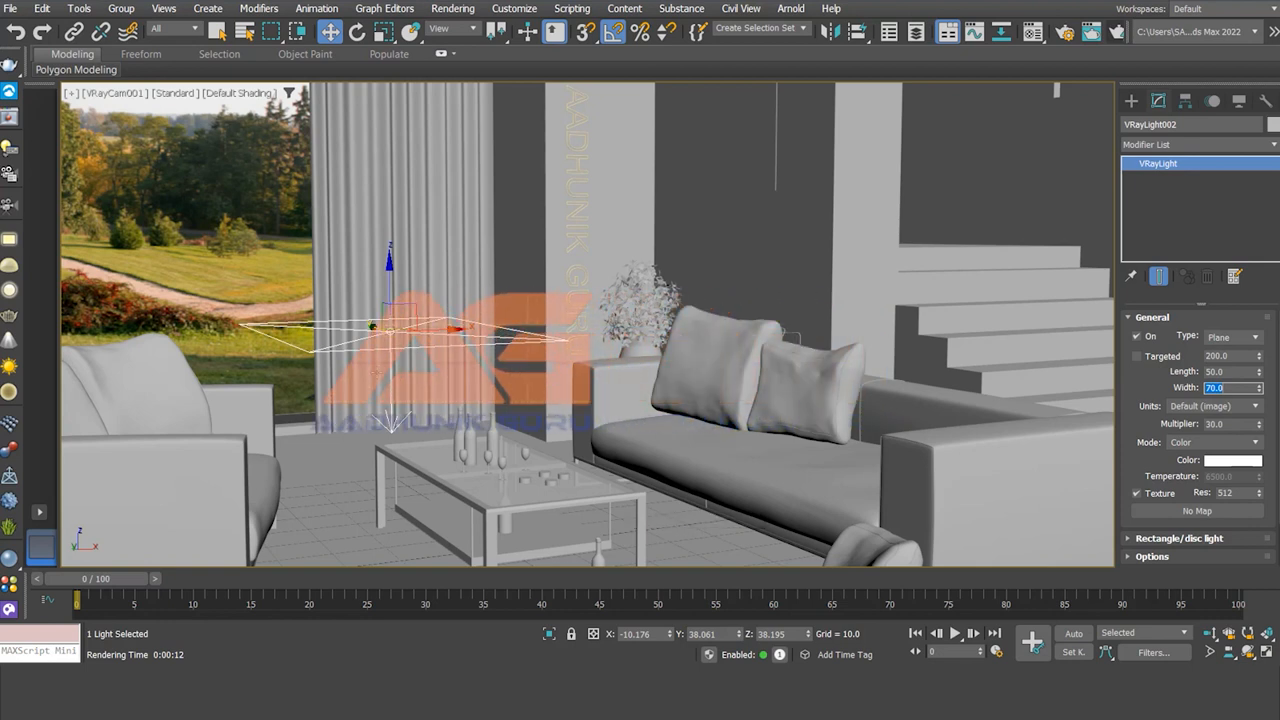
- Switch to wireframe and region-select the coffee table with its bottles and glasses
{"action": "left_click", "coordinate": [634, 520]}
{"action": "key", "text": "F3"}
{"action": "left_click_drag", "start_coordinate": [353, 443], "coordinate": [760, 553]}
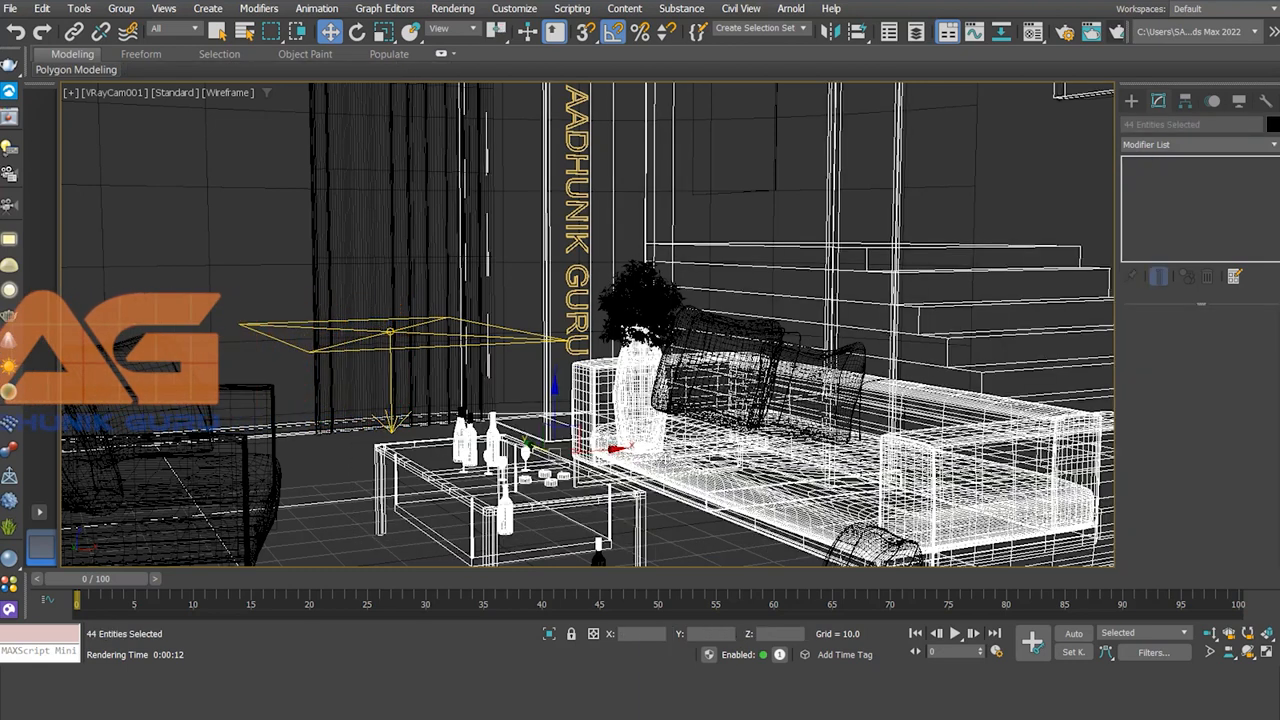
- Drop the stairs, sofa and vase from the selection and move the coffee table group toward the camera
{"action": "left_click", "coordinate": [1063, 277], "text": "alt"}
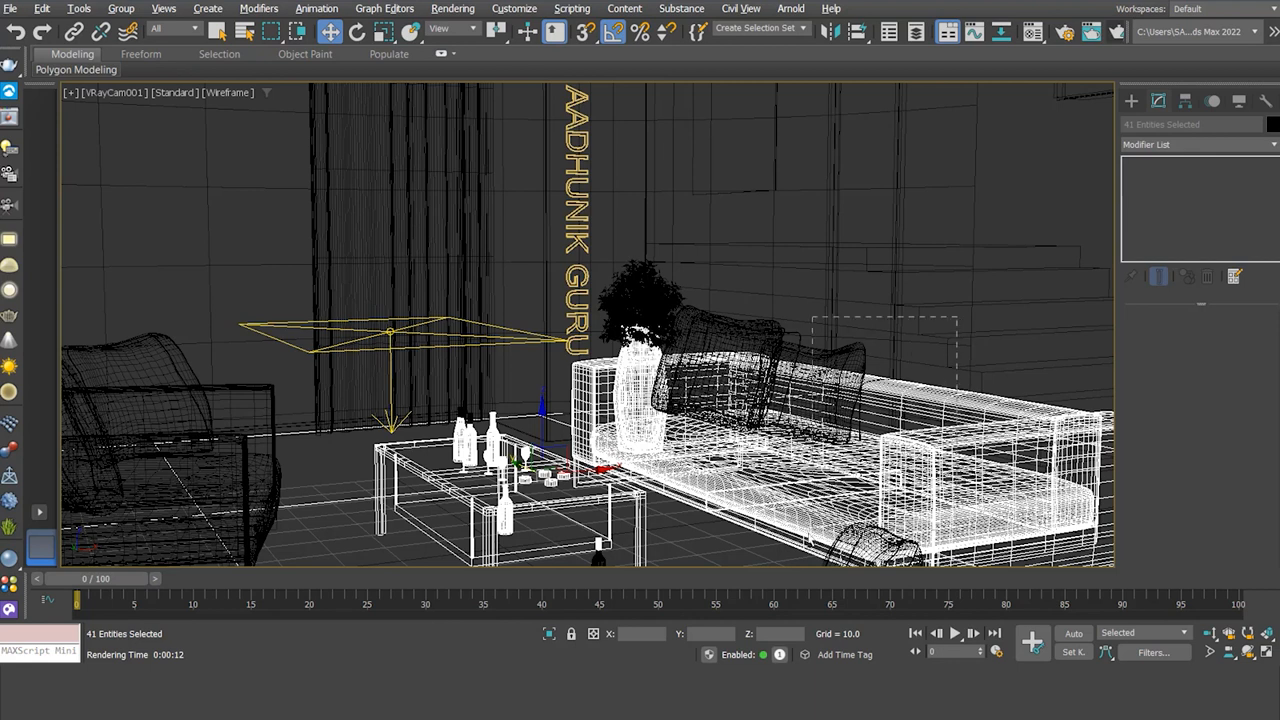
{"action": "left_click", "coordinate": [760, 562], "text": "alt"}
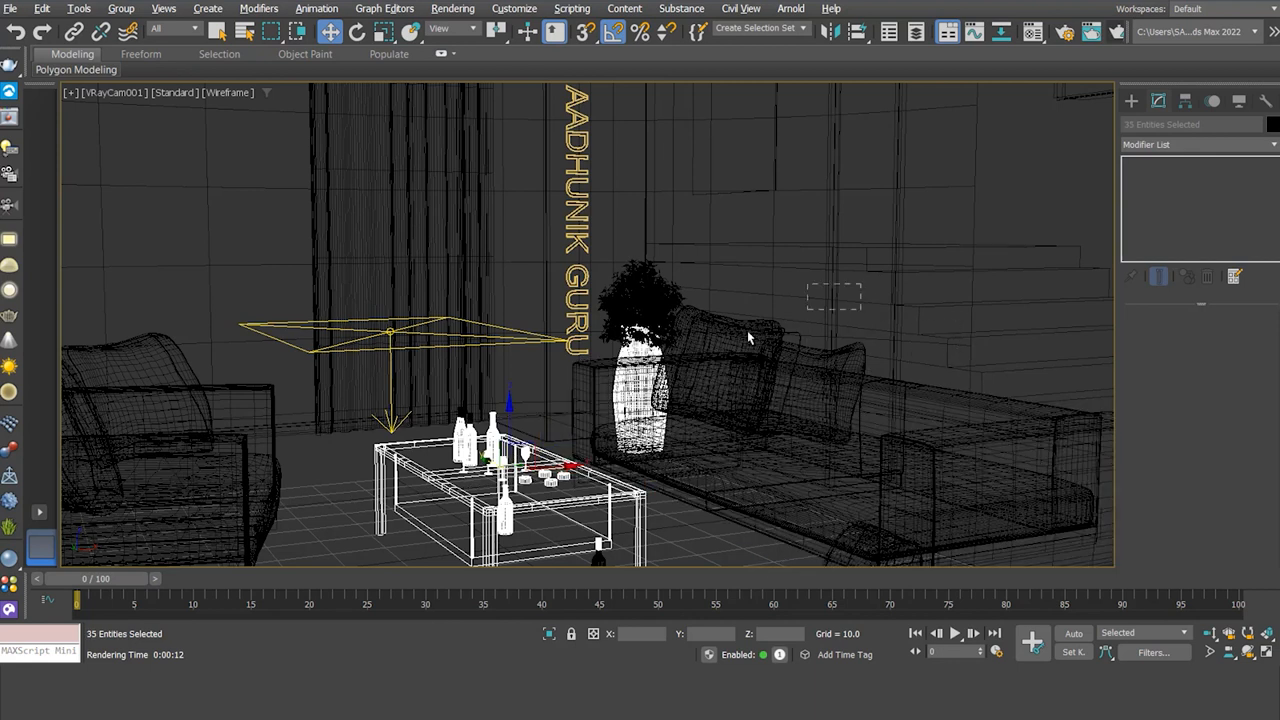
{"action": "left_click", "coordinate": [636, 390], "text": "alt"}
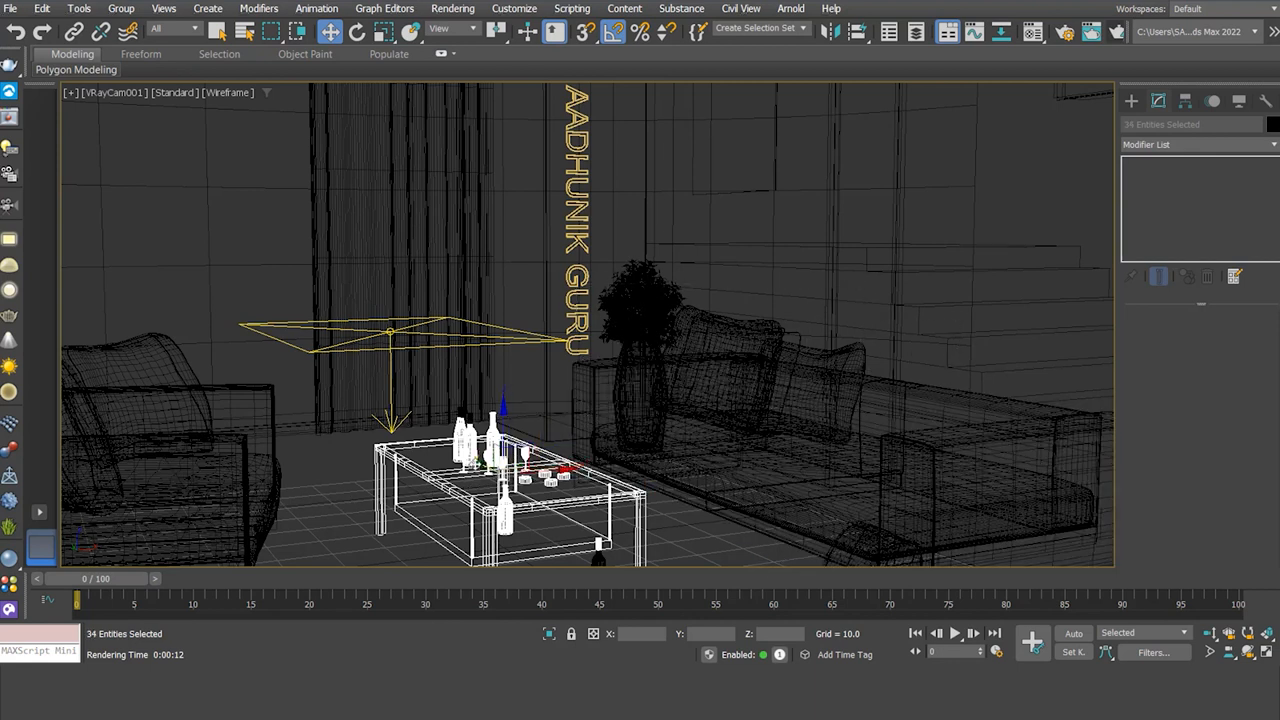
{"action": "left_click_drag", "start_coordinate": [503, 410], "coordinate": [666, 462]}
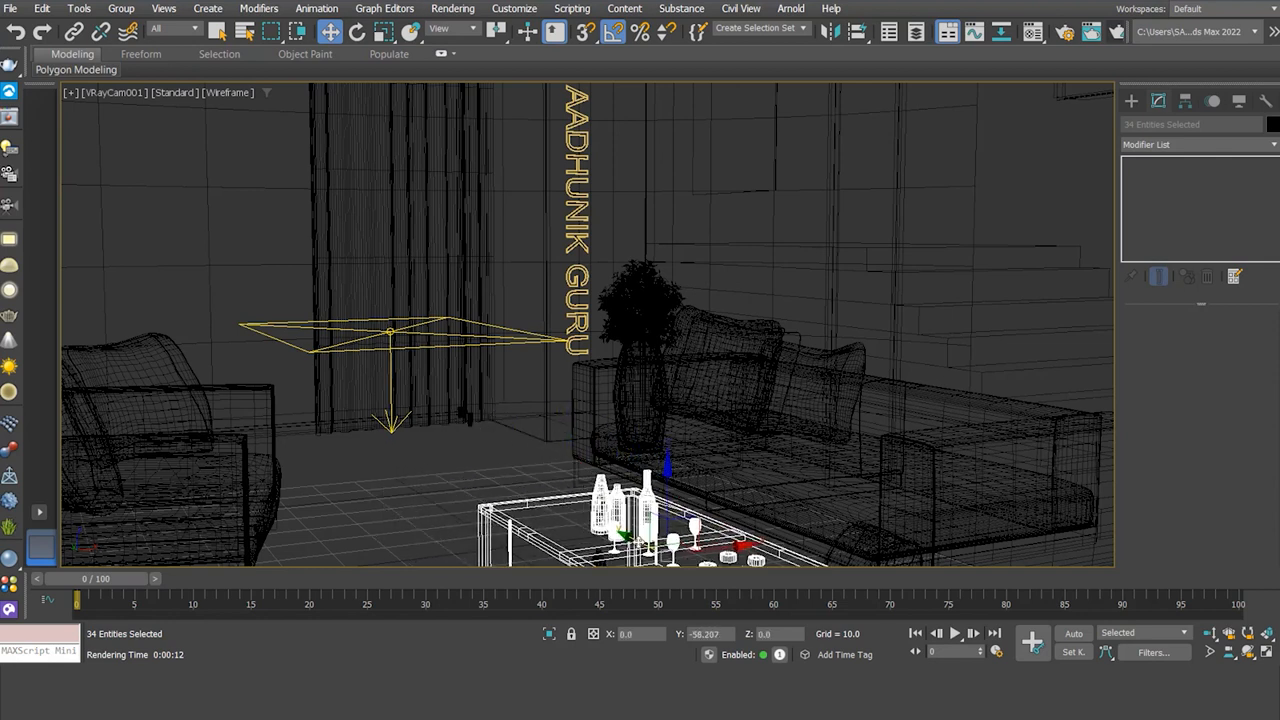
- Nudge the plane light by the curtain slightly to the right along X
{"action": "left_click", "coordinate": [434, 349]}
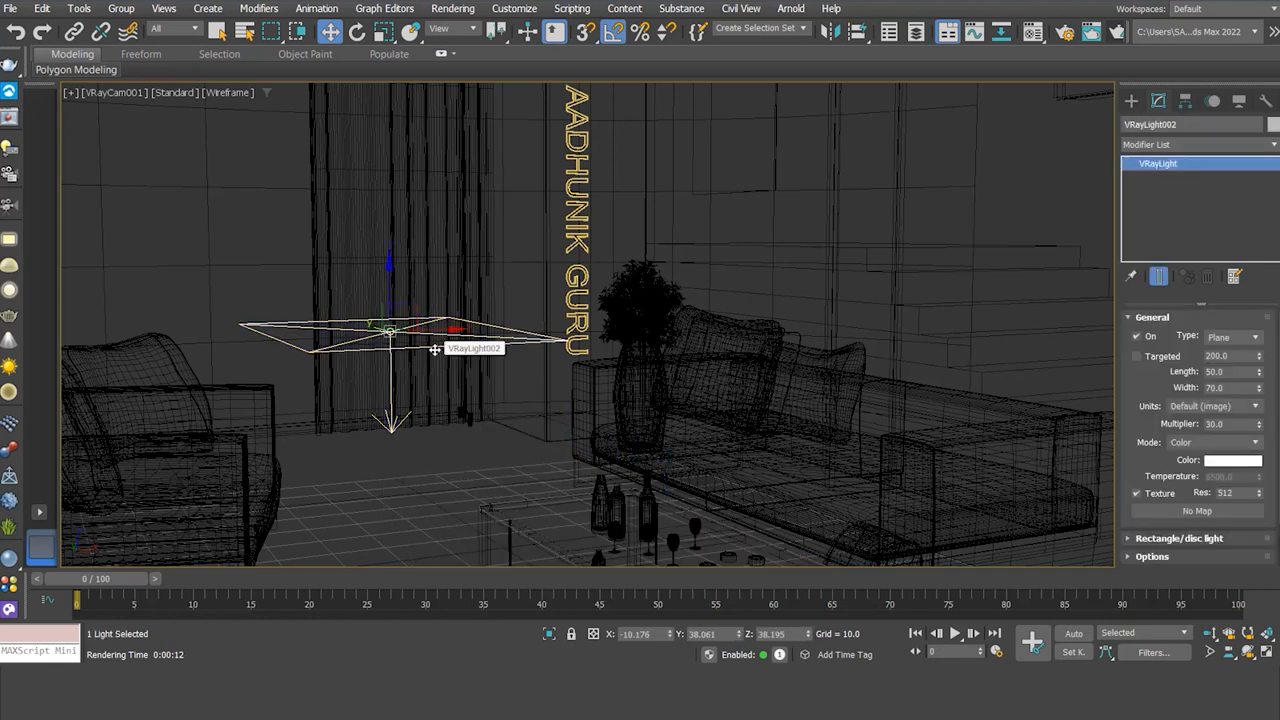
{"action": "left_click_drag", "start_coordinate": [447, 329], "coordinate": [464, 329]}
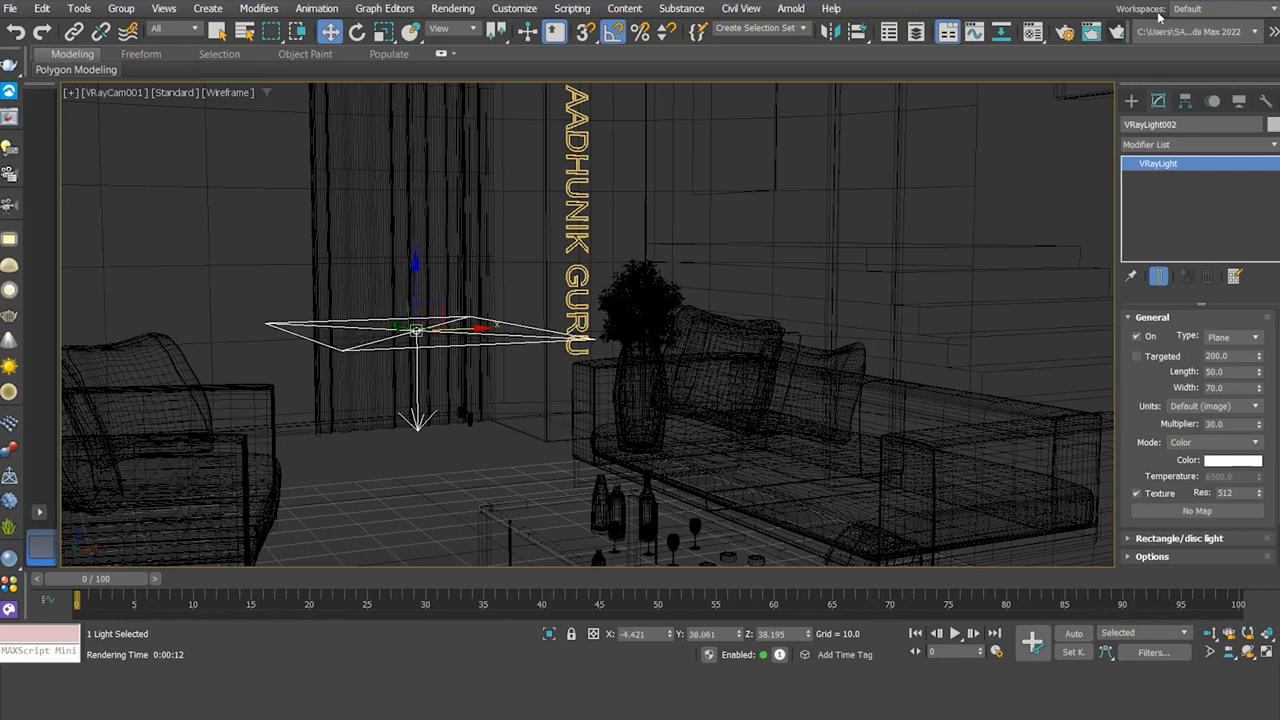
{"action": "left_click", "coordinate": [1064, 35]}
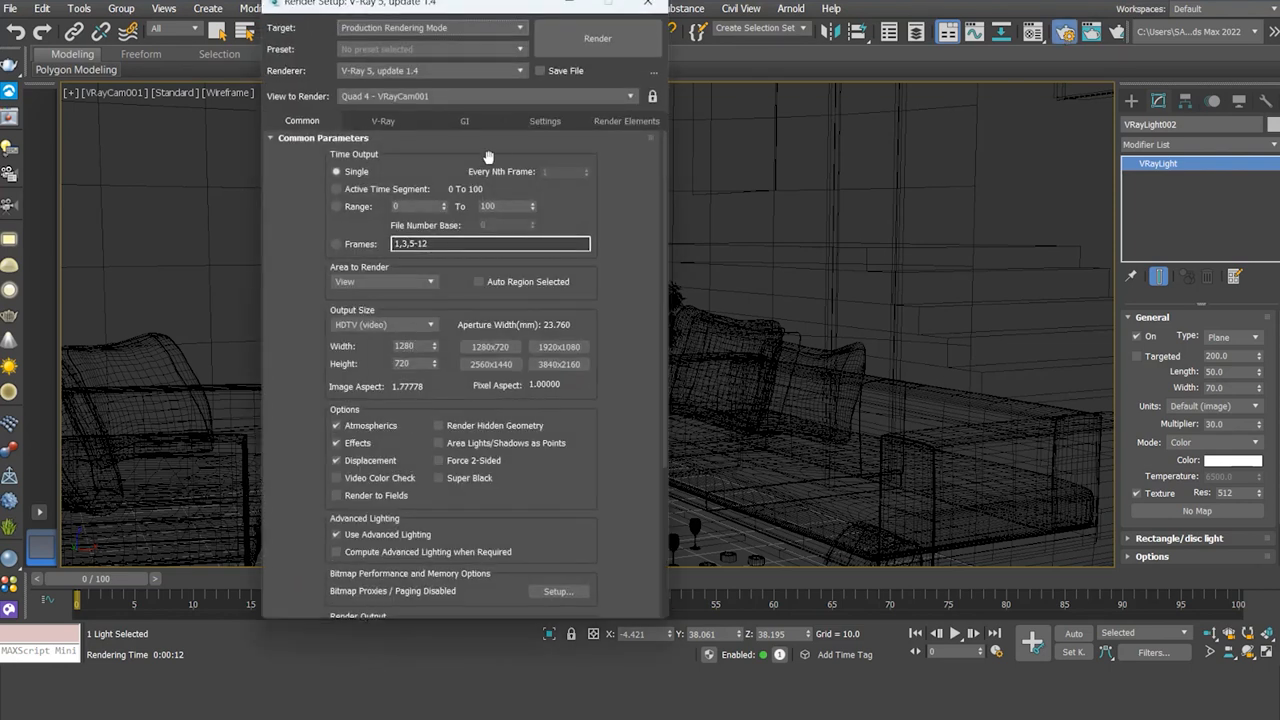
- Test-render with GI disabled, then change the light's shape to a disc
{"action": "left_click", "coordinate": [466, 121]}
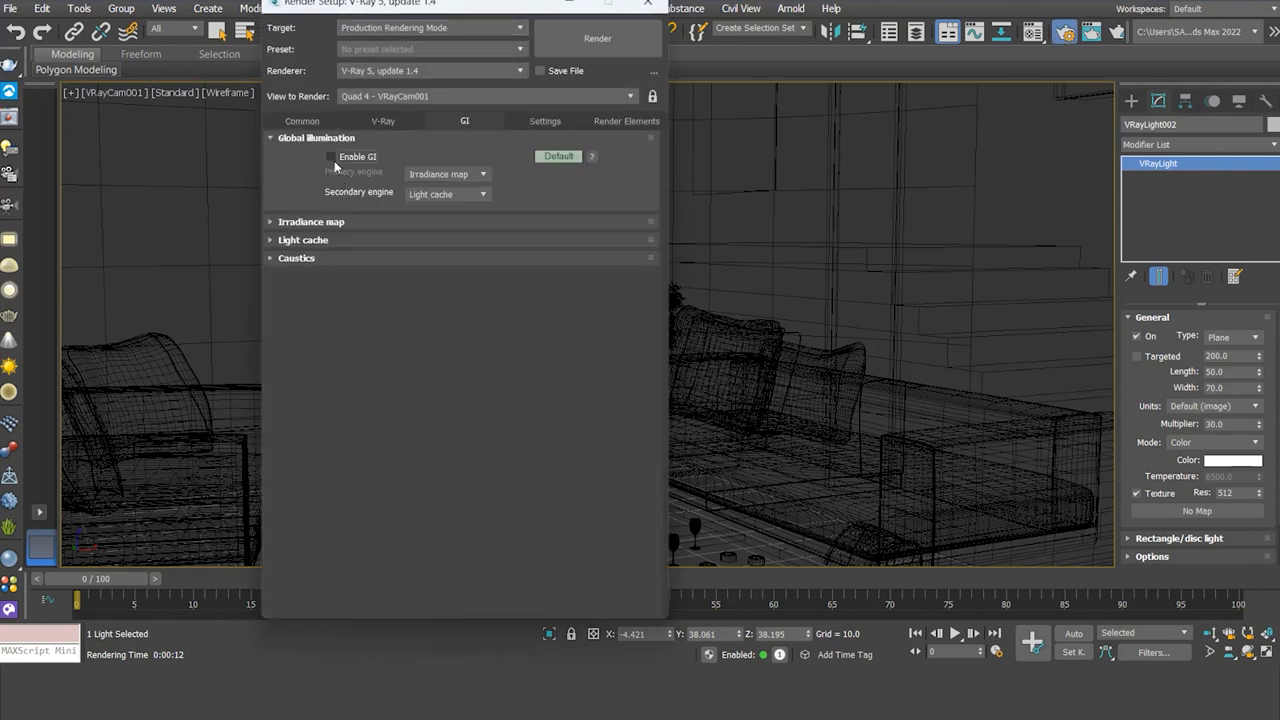
{"action": "left_click", "coordinate": [600, 40]}
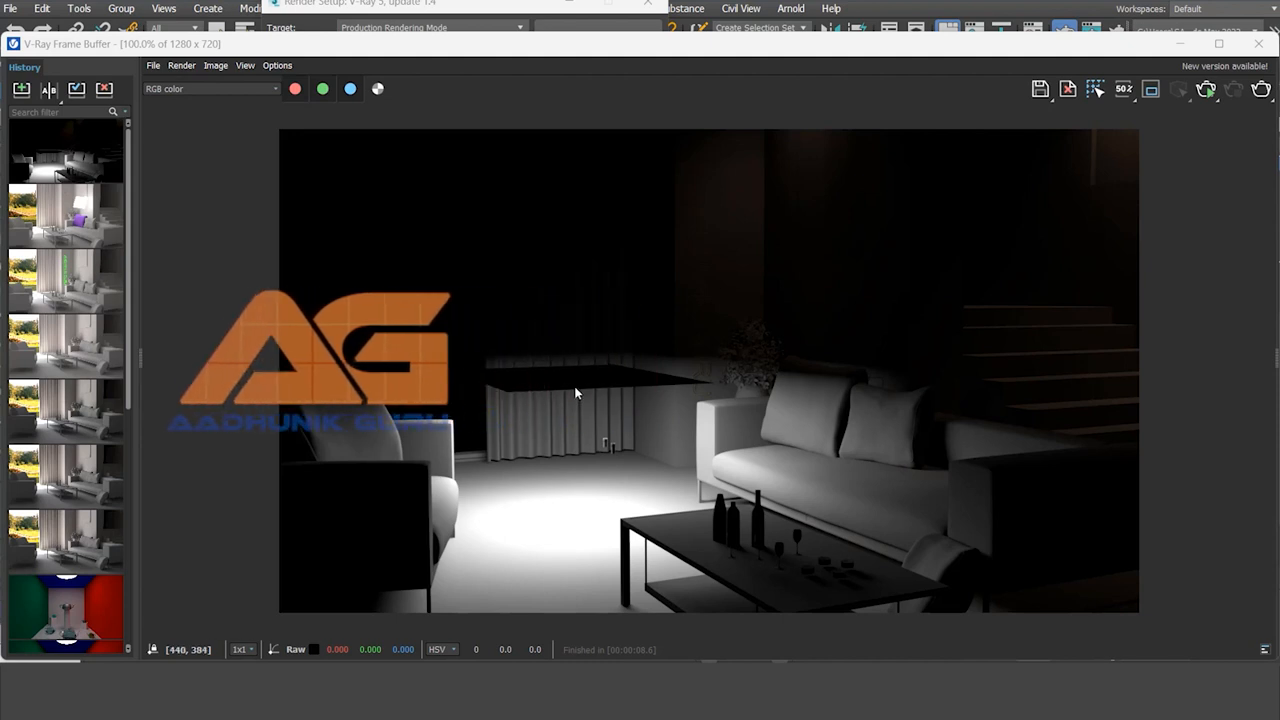
{"action": "left_click", "coordinate": [1182, 43]}
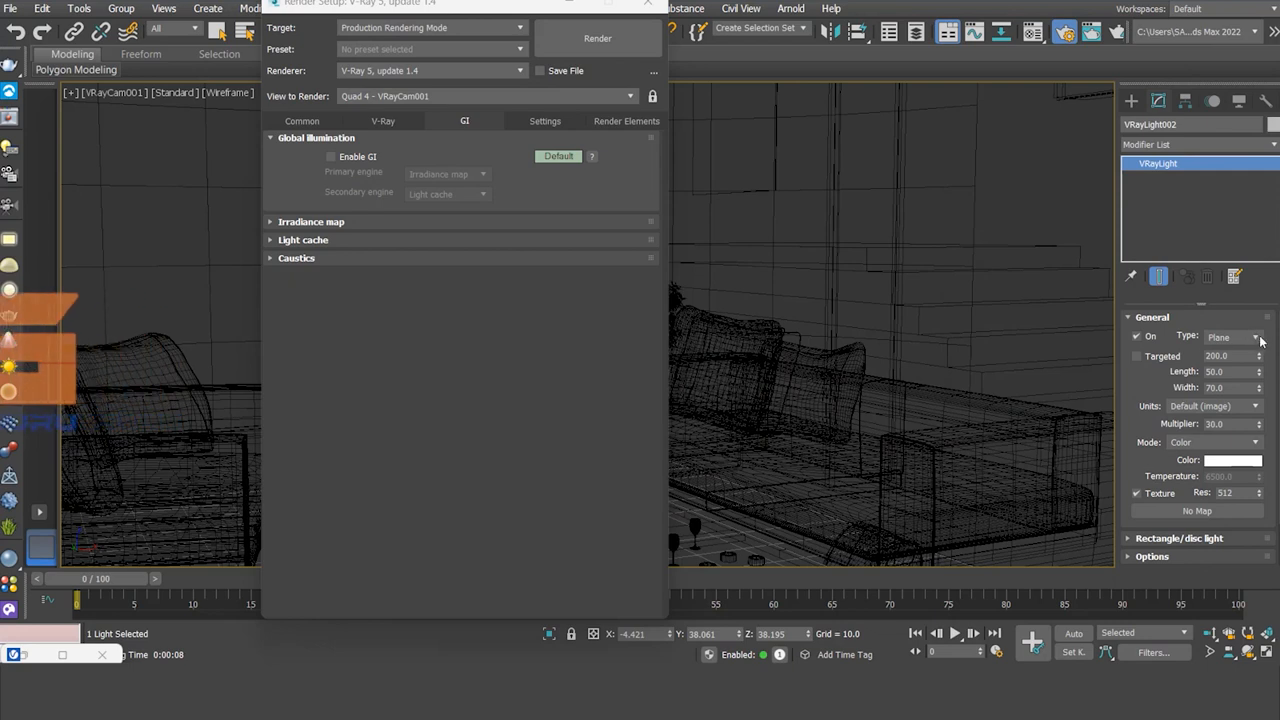
{"action": "left_click", "coordinate": [1213, 395]}
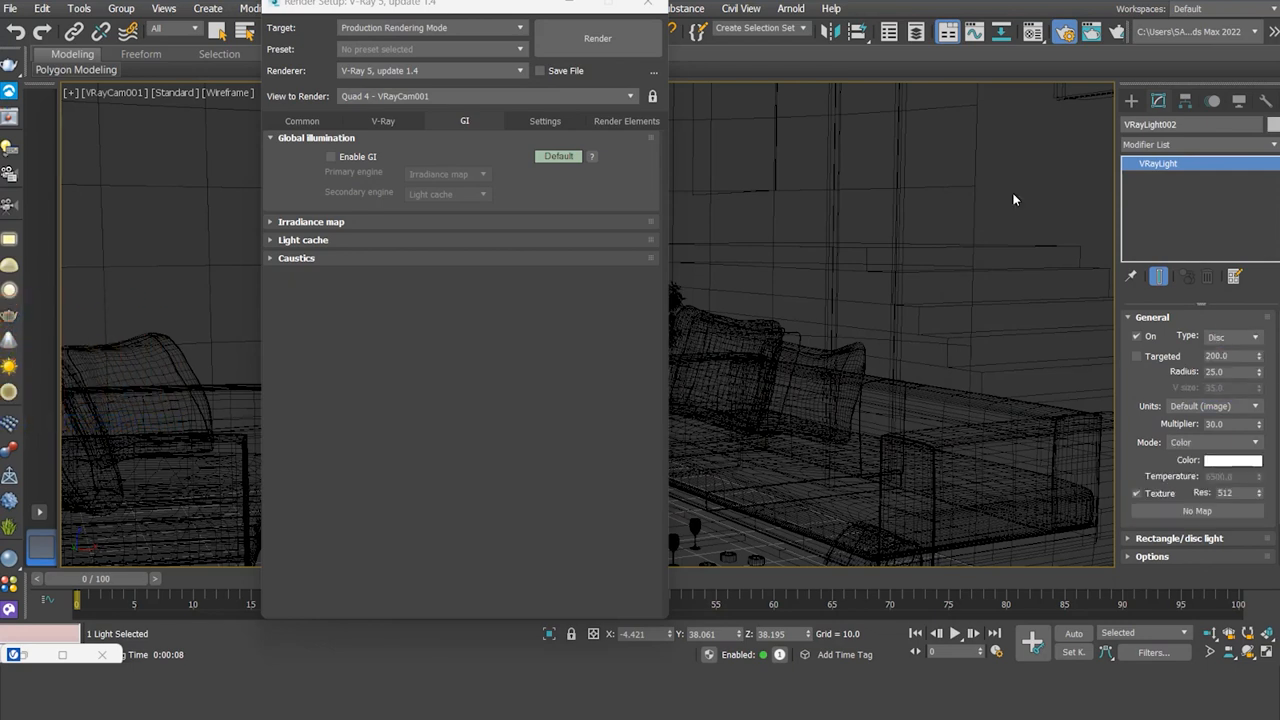
- Render the disc-light scene and wipe-compare it against the earlier plane-light render from history
{"action": "left_click", "coordinate": [604, 45]}
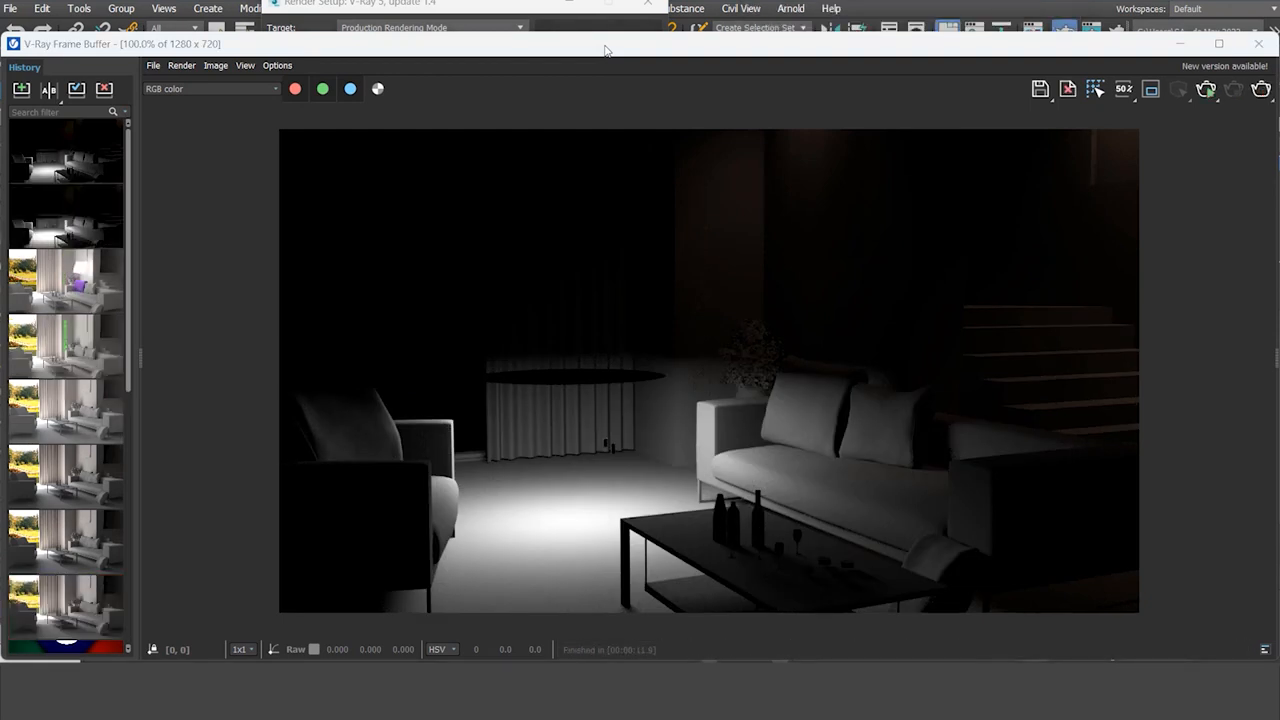
{"action": "left_click", "coordinate": [88, 214]}
{"action": "left_click", "coordinate": [48, 89]}
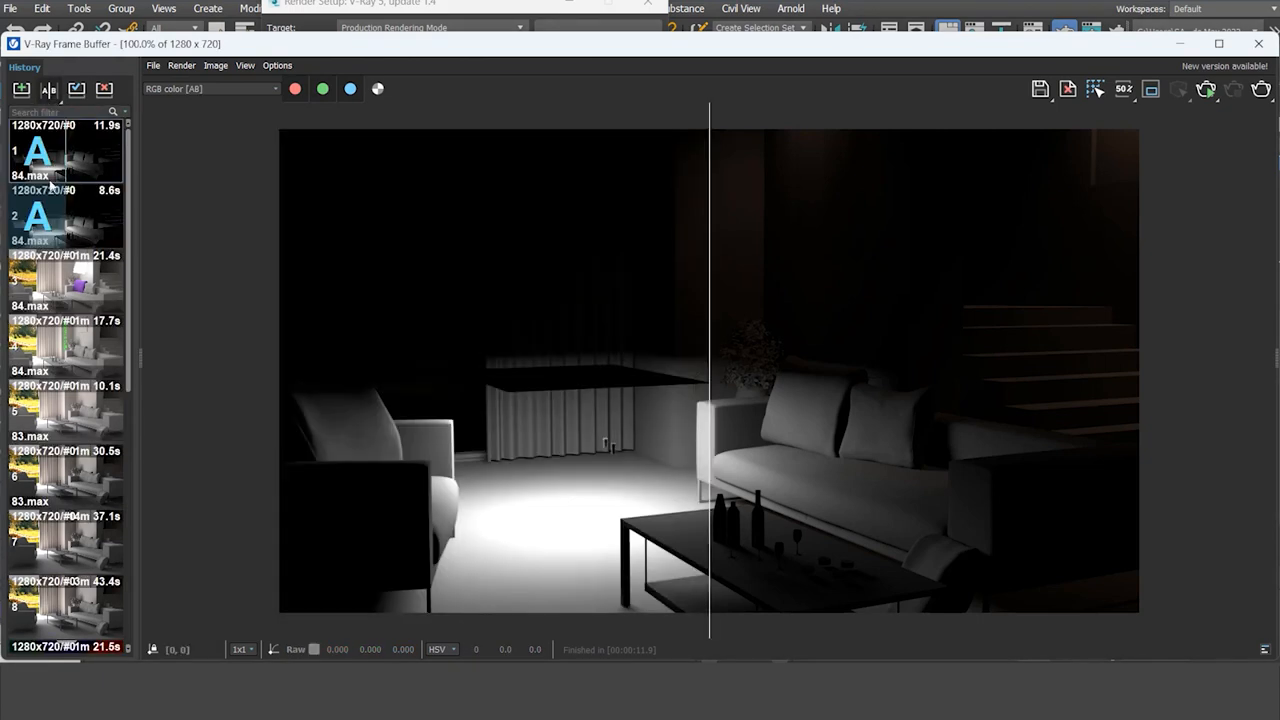
{"action": "left_click", "coordinate": [94, 150]}
{"action": "left_click_drag", "start_coordinate": [649, 356], "coordinate": [431, 446]}
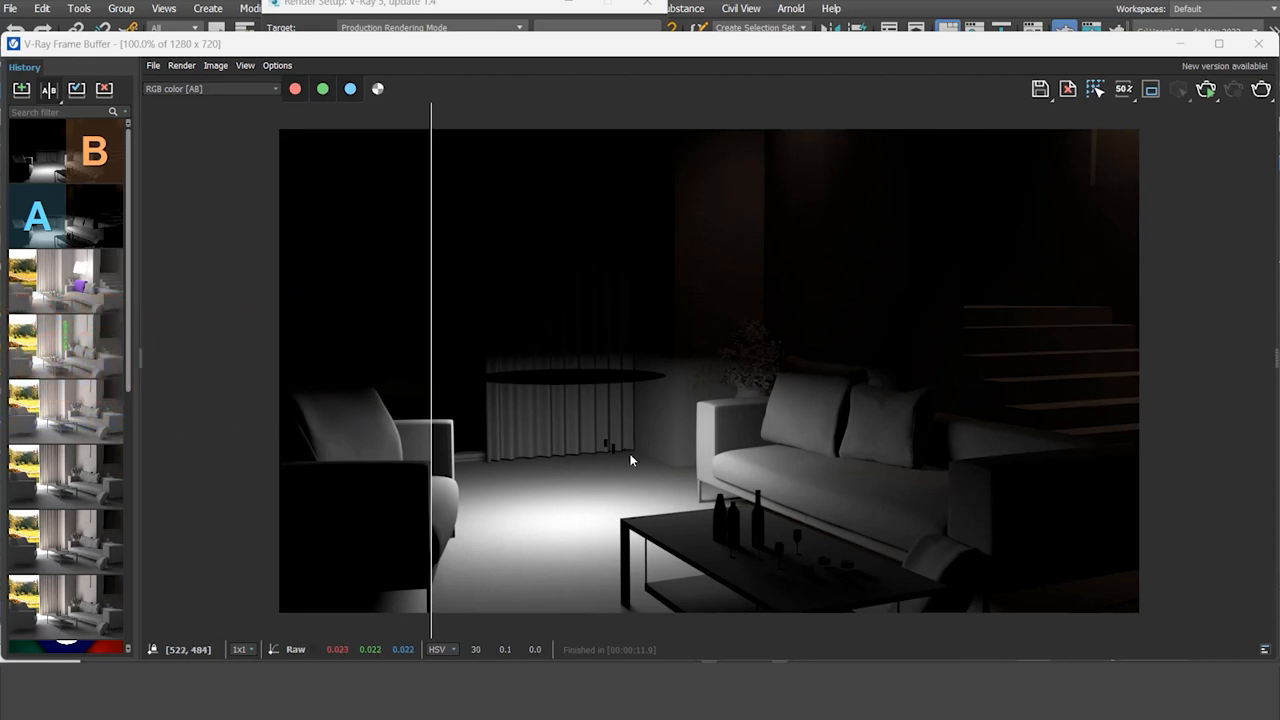
{"action": "left_click", "coordinate": [1259, 44]}
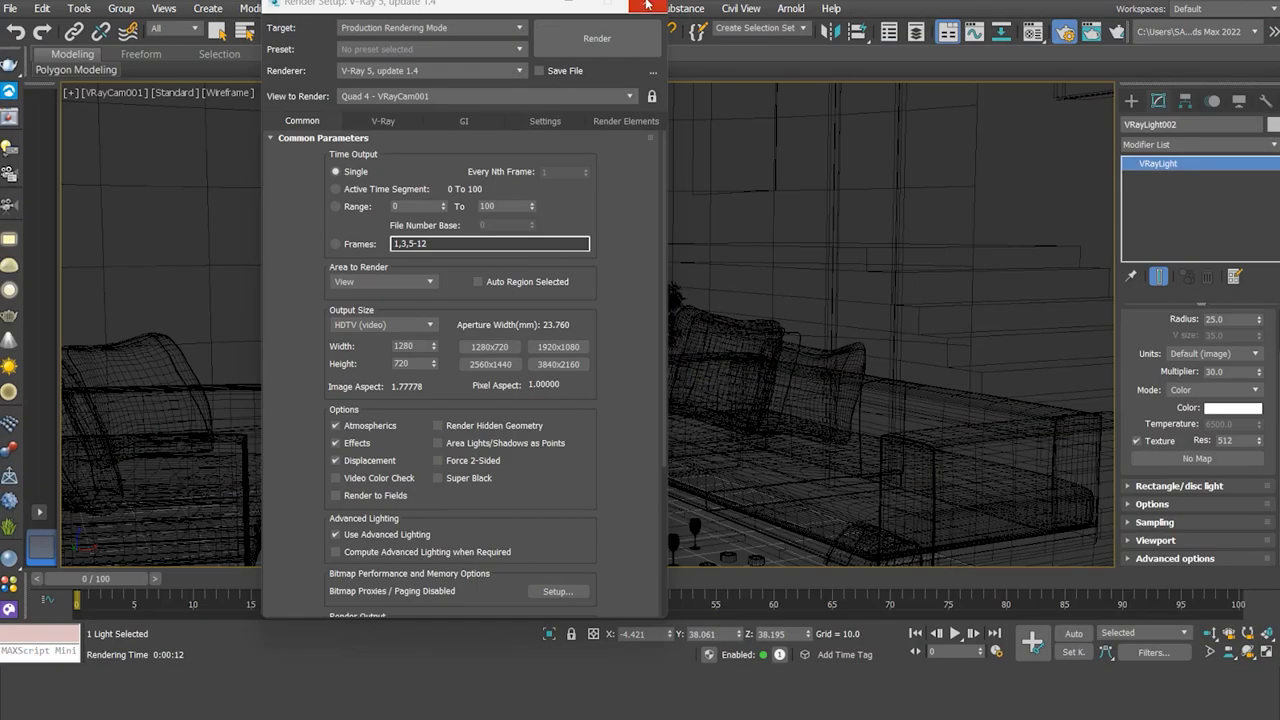
- Test-render the disc light with Directional at 0.5, then again at 1.0
{"action": "left_click", "coordinate": [648, 4]}
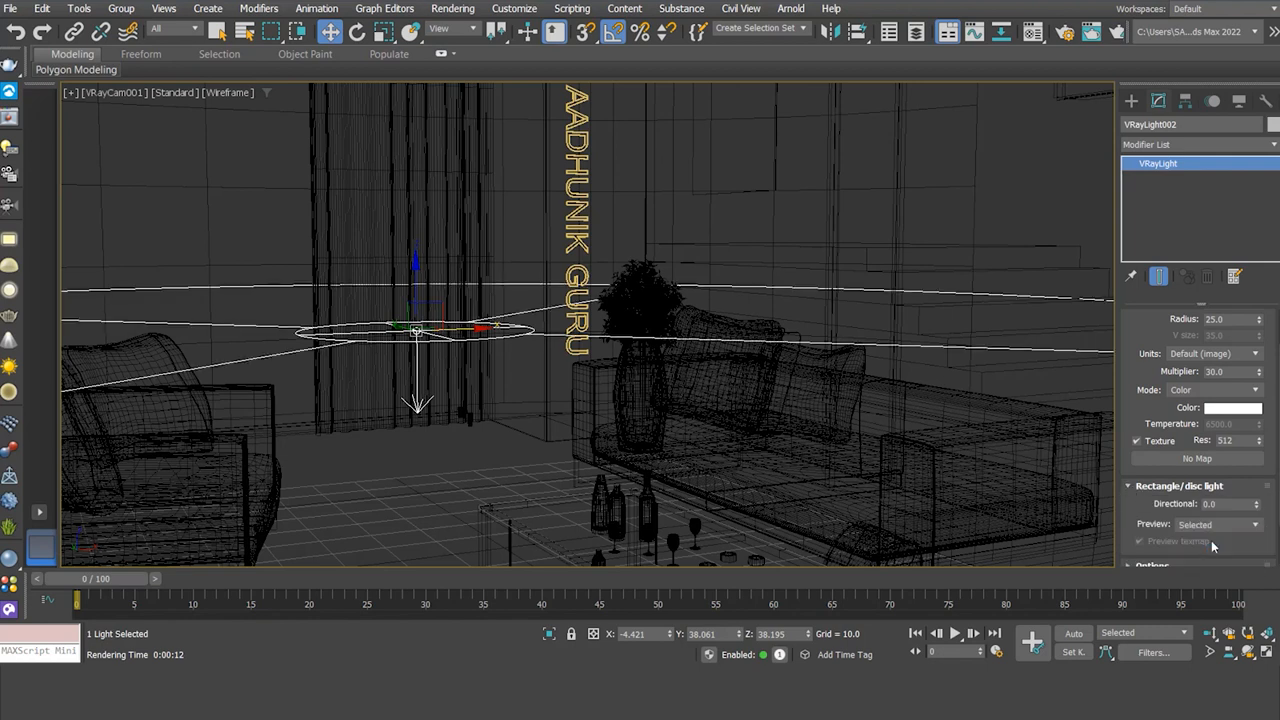
{"action": "left_click_drag", "start_coordinate": [1258, 508], "coordinate": [1194, 507]}
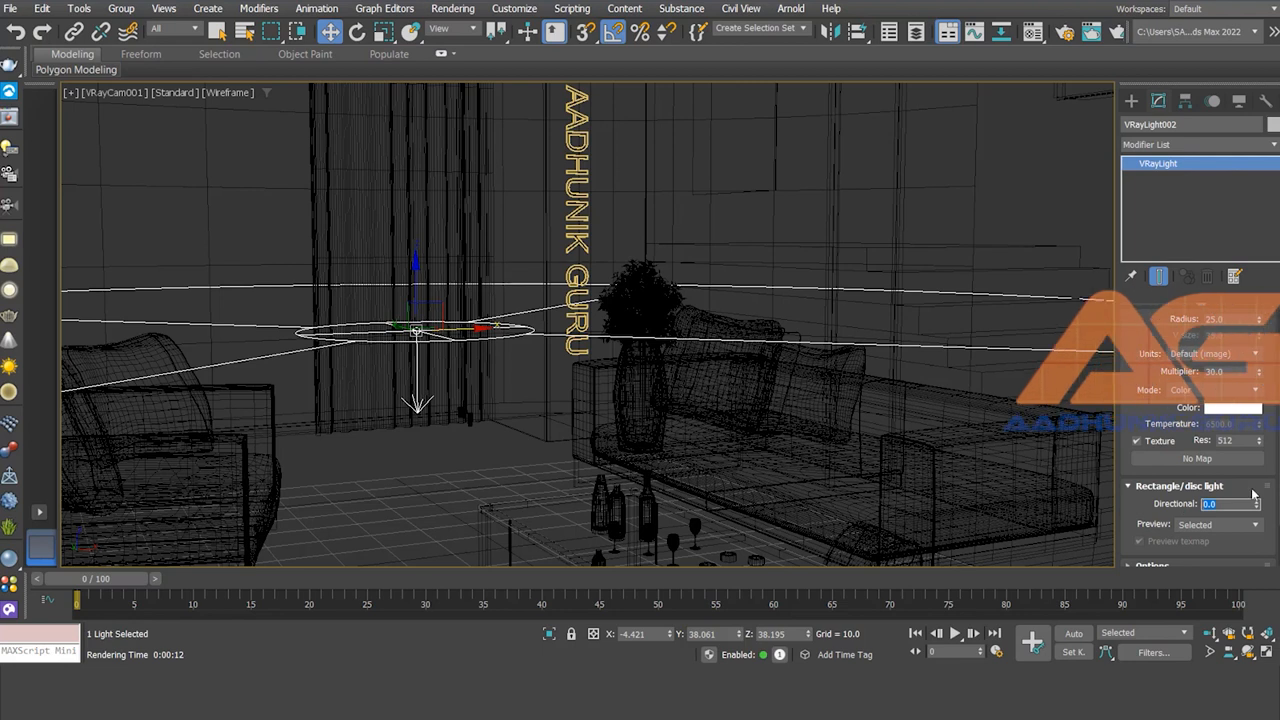
{"action": "type", "text": "."}
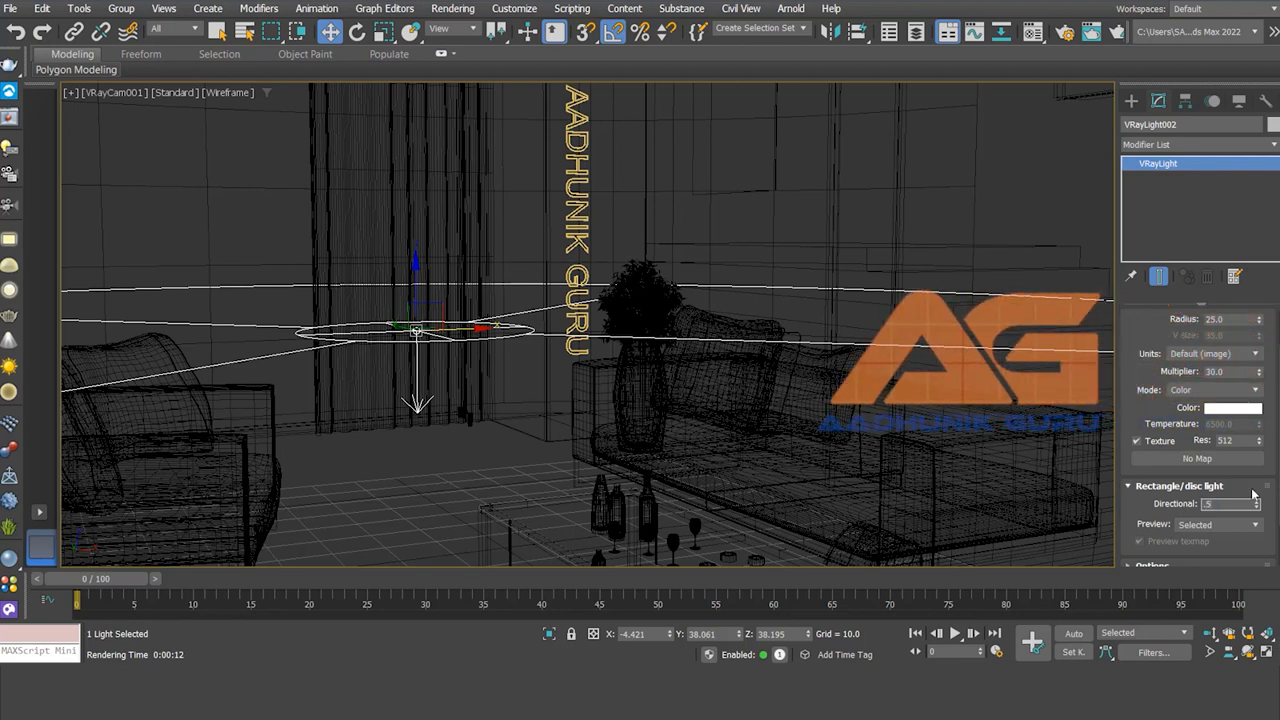
{"action": "type", "text": "5"}
{"action": "key", "text": "Return"}
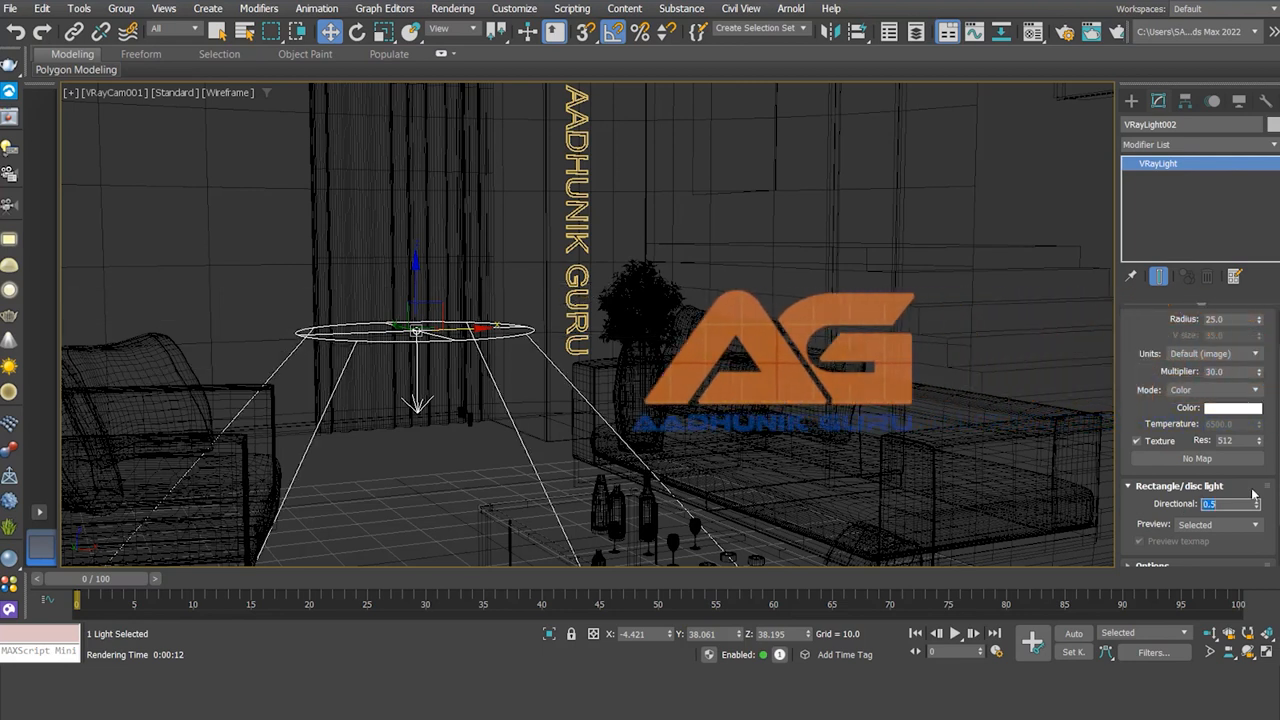
{"action": "left_click", "coordinate": [1117, 31]}
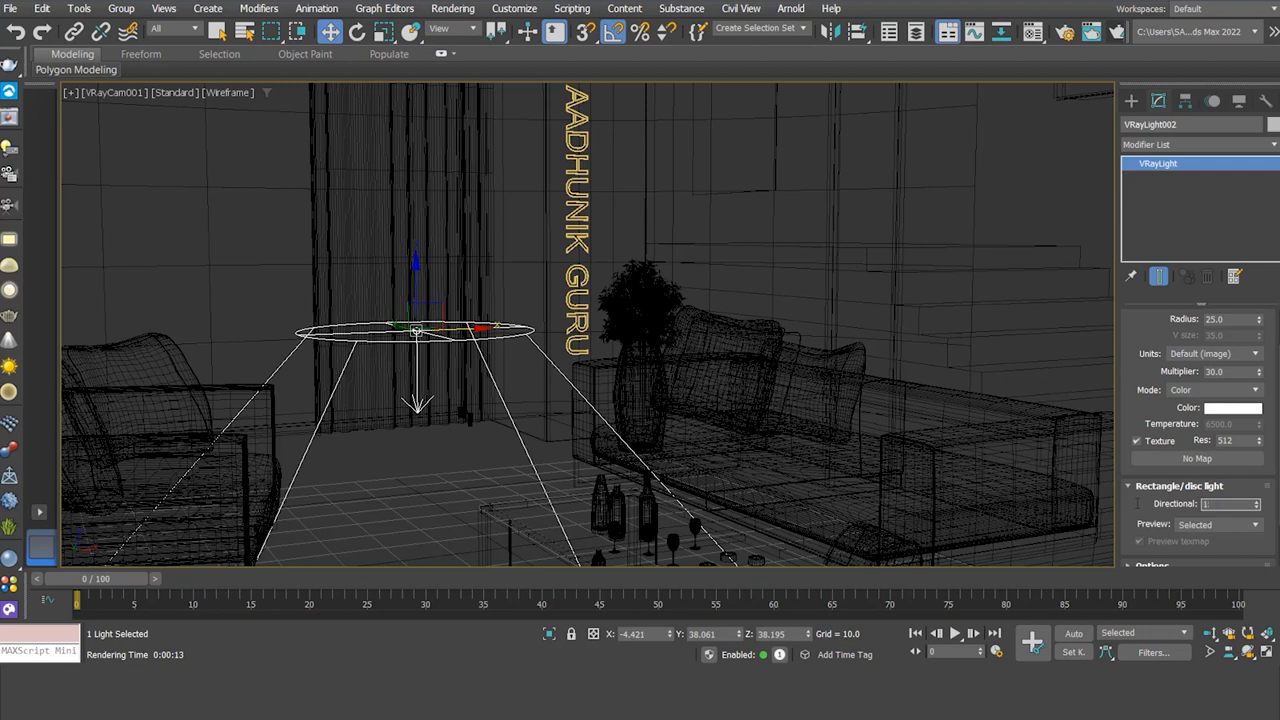
{"action": "key", "text": "Return"}
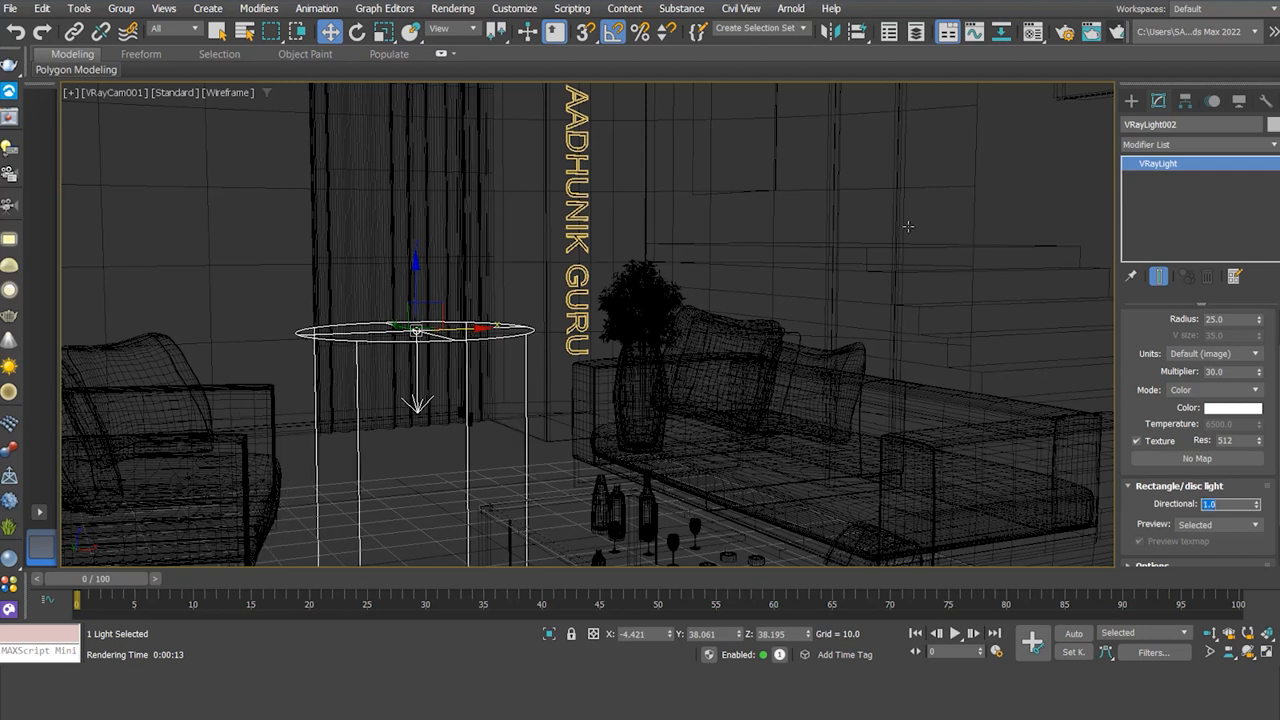
{"action": "left_click", "coordinate": [1110, 30]}
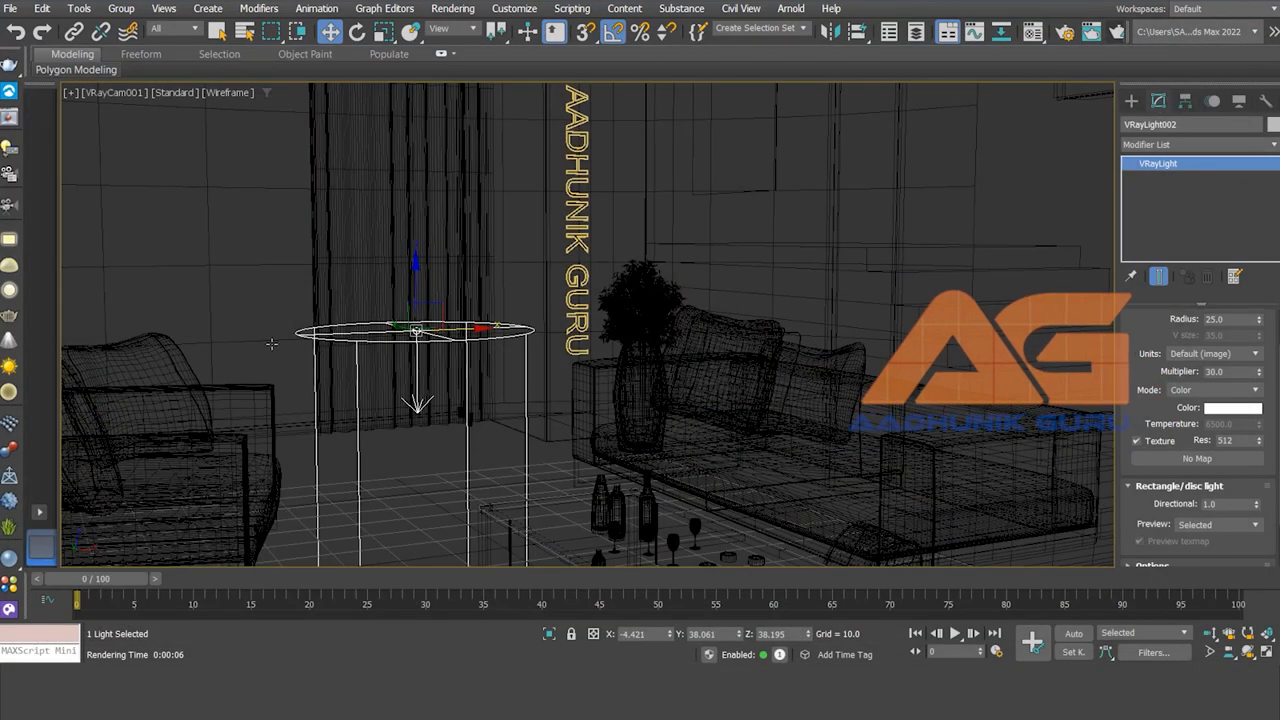
- Set the disc light's viewport Preview option to Never
{"action": "scroll", "coordinate": [1126, 514], "scroll_direction": "down", "scroll_amount": 2}
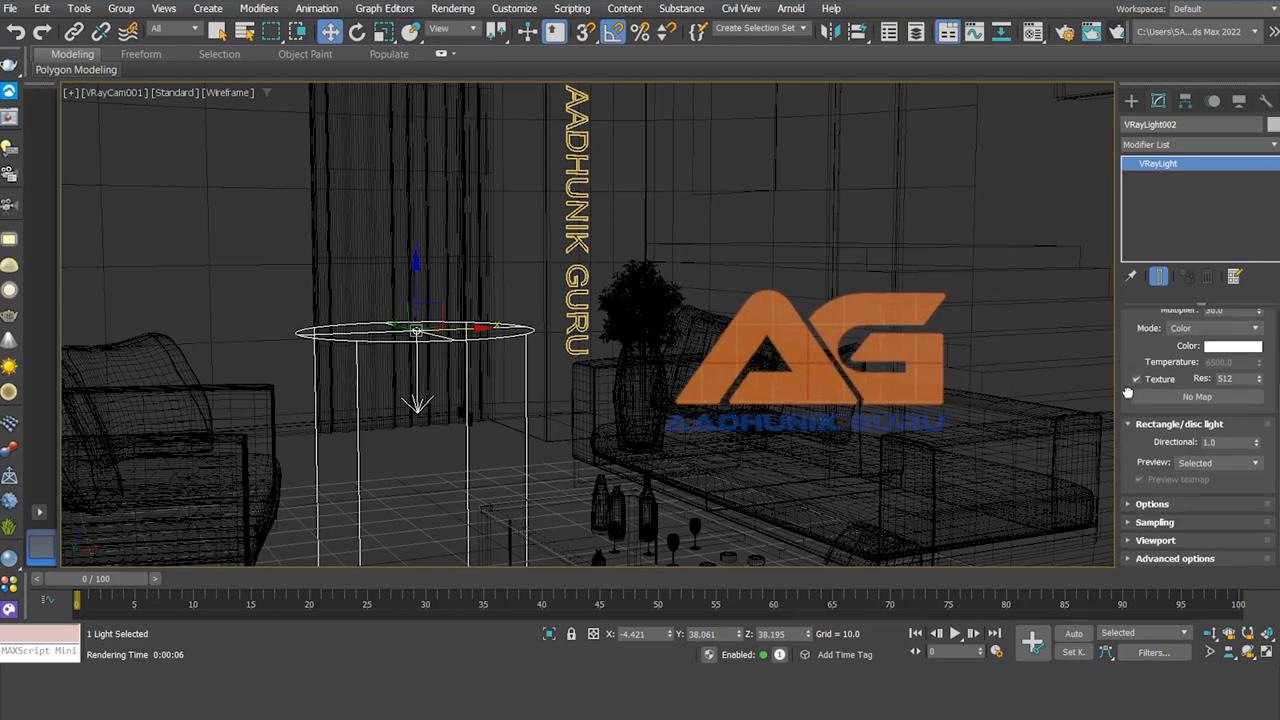
{"action": "left_click", "coordinate": [1128, 505]}
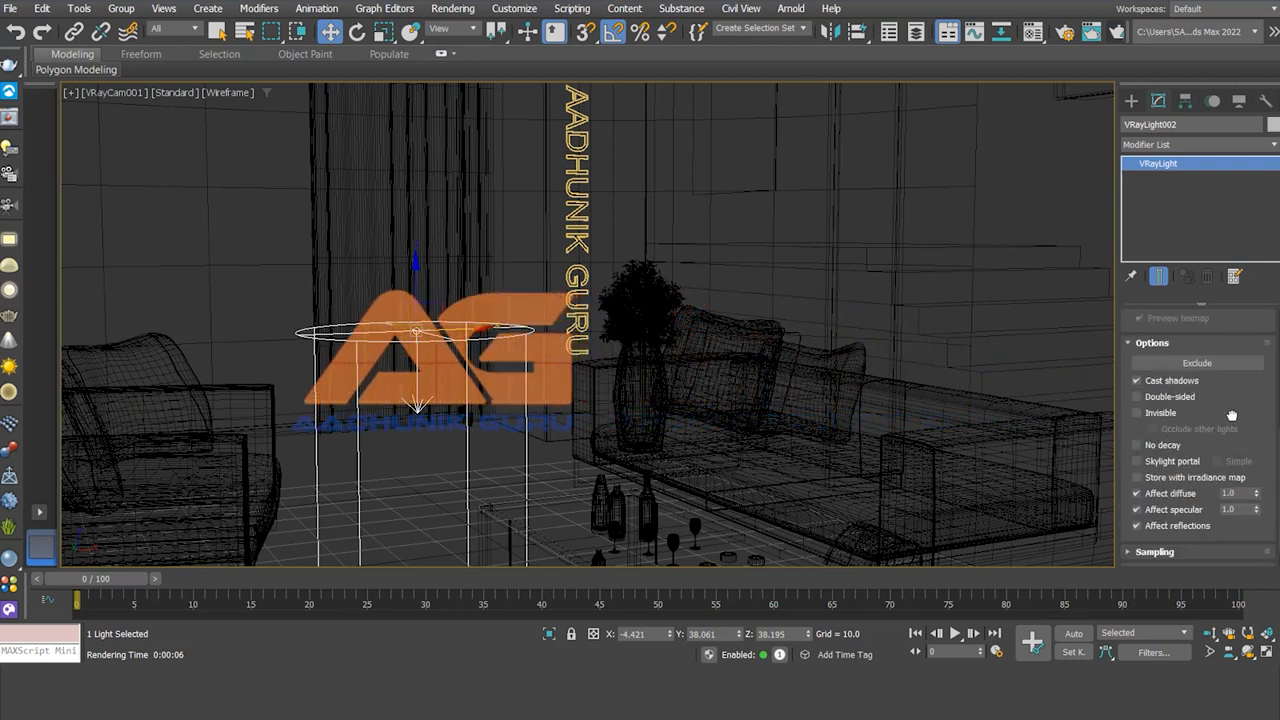
{"action": "scroll", "coordinate": [1141, 430], "scroll_direction": "up", "scroll_amount": 4}
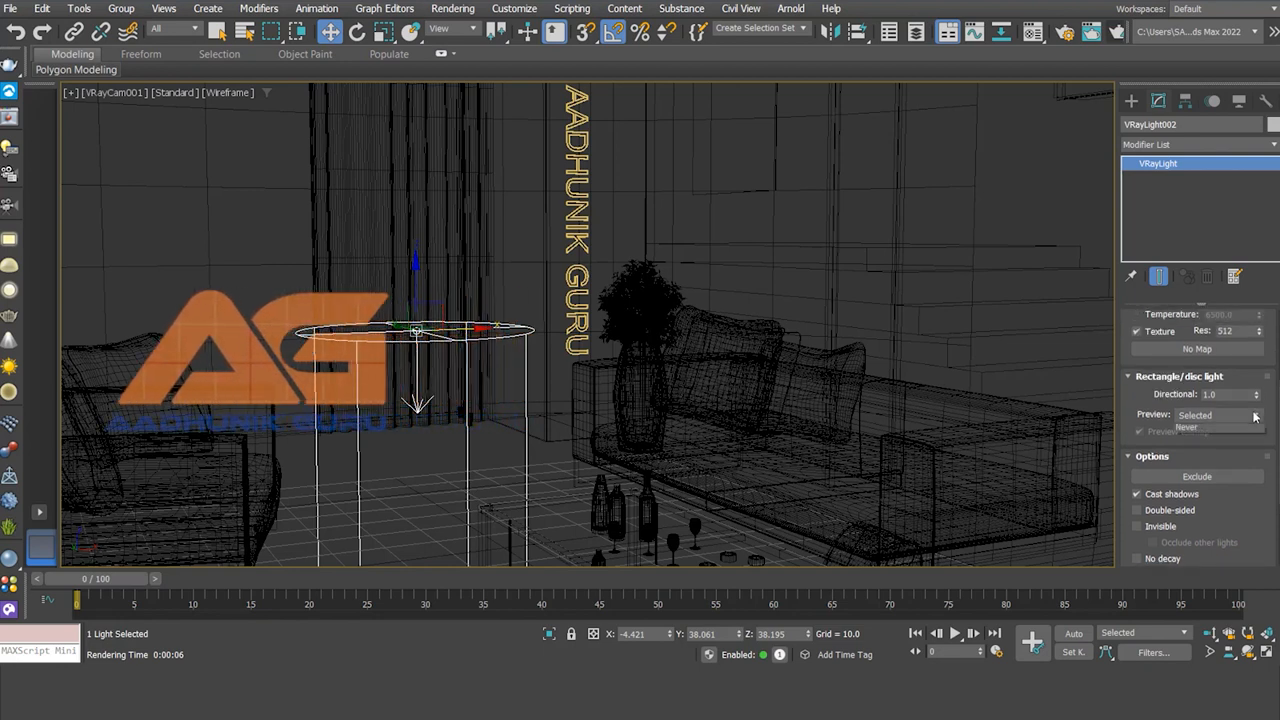
{"action": "left_click", "coordinate": [1255, 416]}
{"action": "left_click", "coordinate": [1188, 451]}
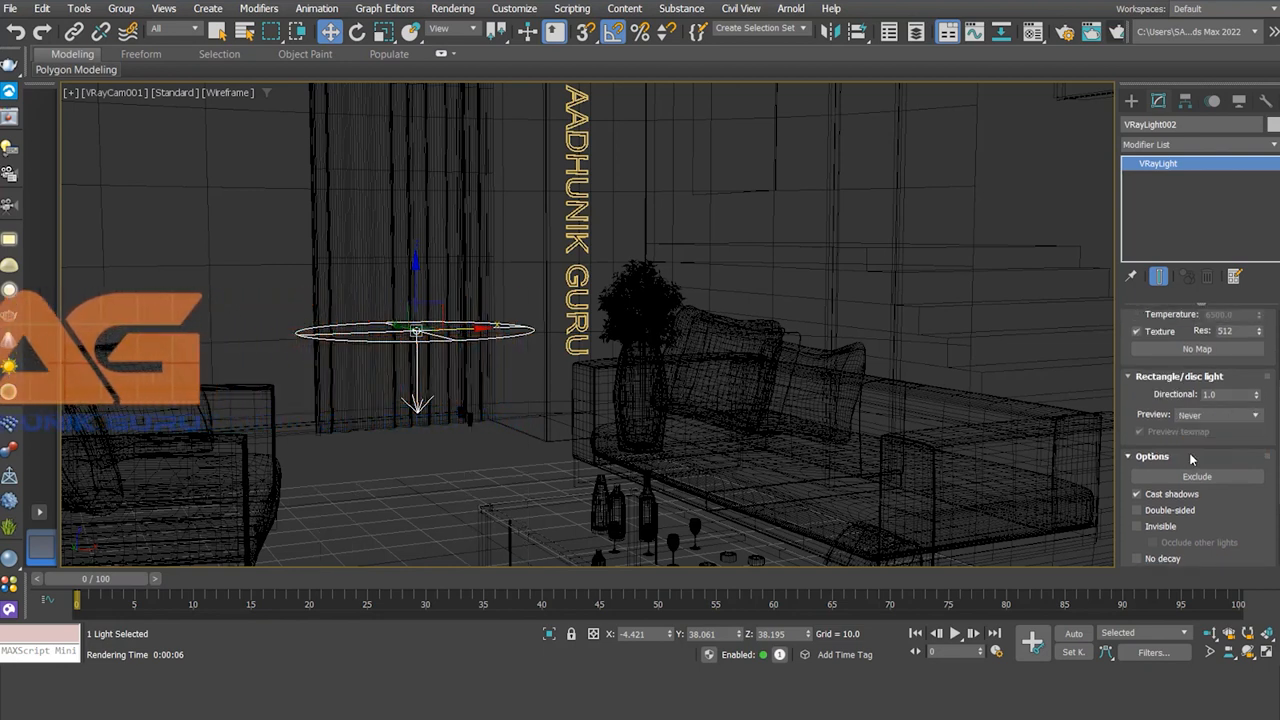
- Adjust the Directional value and render to check the disc beside the curtain
{"action": "scroll", "coordinate": [1220, 503], "scroll_direction": "down", "scroll_amount": 1}
{"action": "left_click", "coordinate": [1215, 371]}
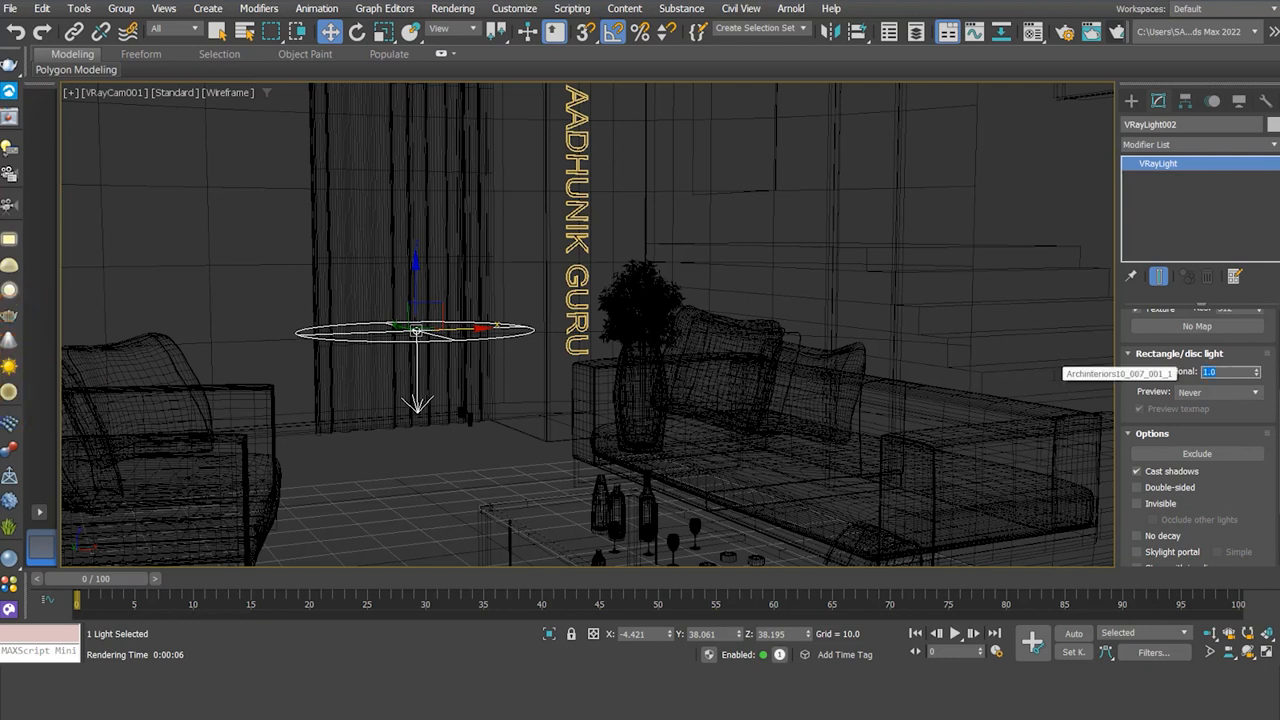
{"action": "left_click_drag", "start_coordinate": [1248, 478], "coordinate": [1249, 413]}
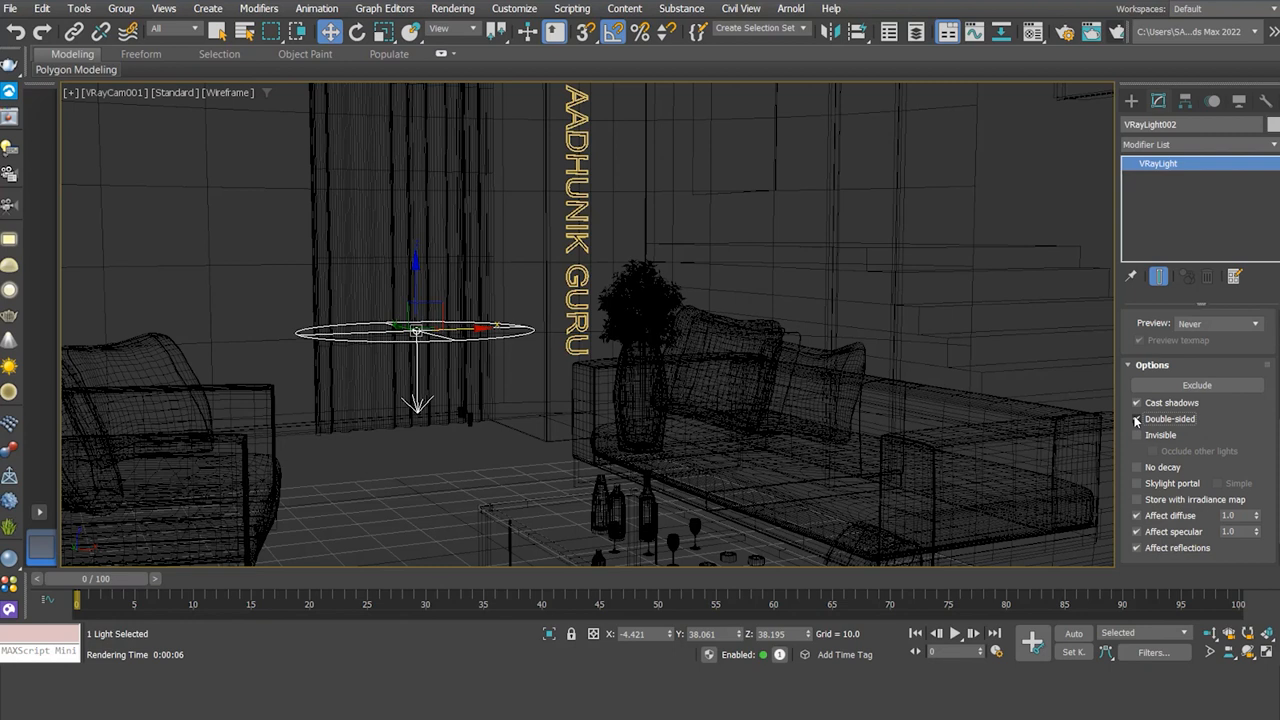
{"action": "left_click", "coordinate": [1117, 34]}
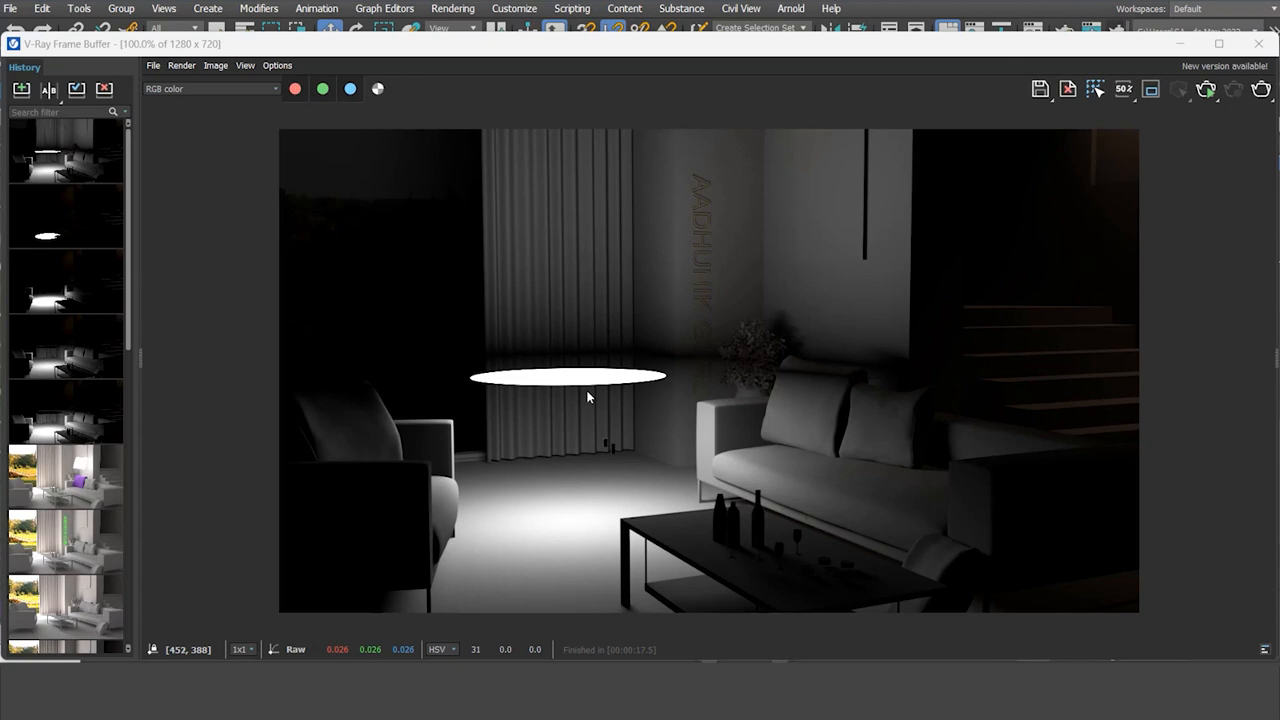
- Make the disc light single-sided and invisible, then render with Shift+Q
{"action": "left_click", "coordinate": [1265, 45]}
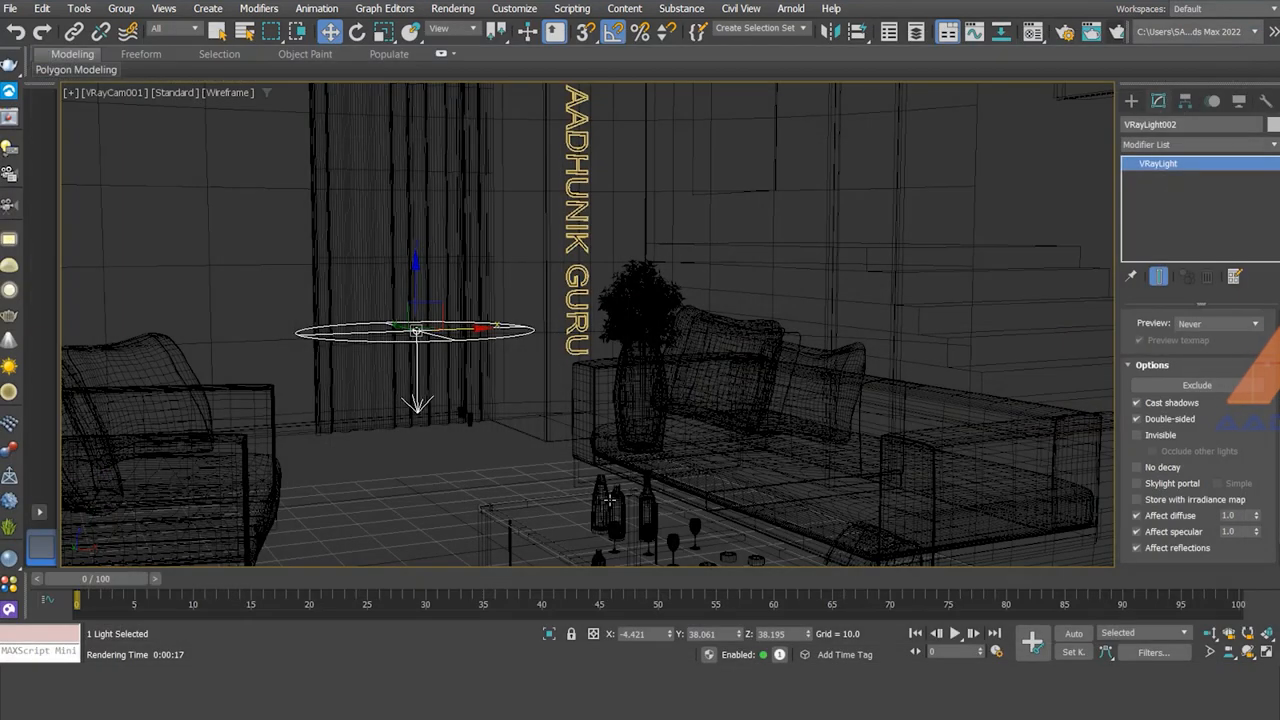
{"action": "left_click", "coordinate": [1136, 435]}
{"action": "left_click", "coordinate": [1136, 419]}
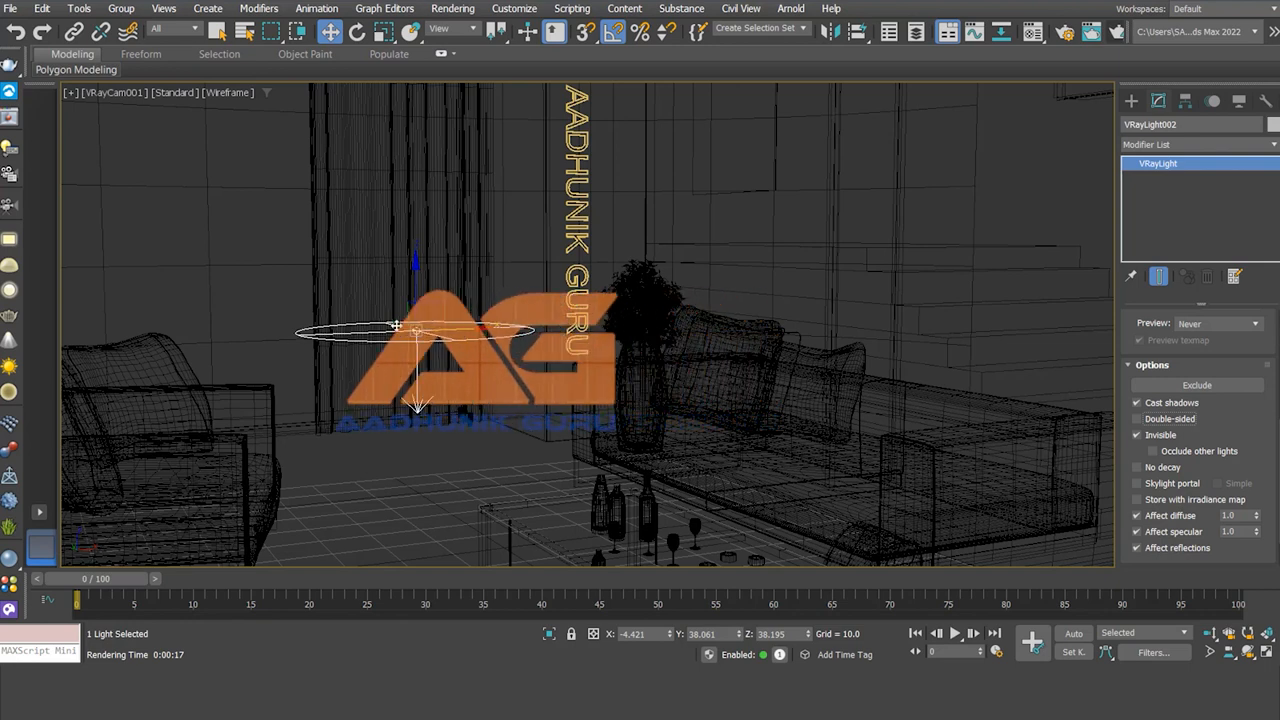
{"action": "key", "text": "shift+q"}
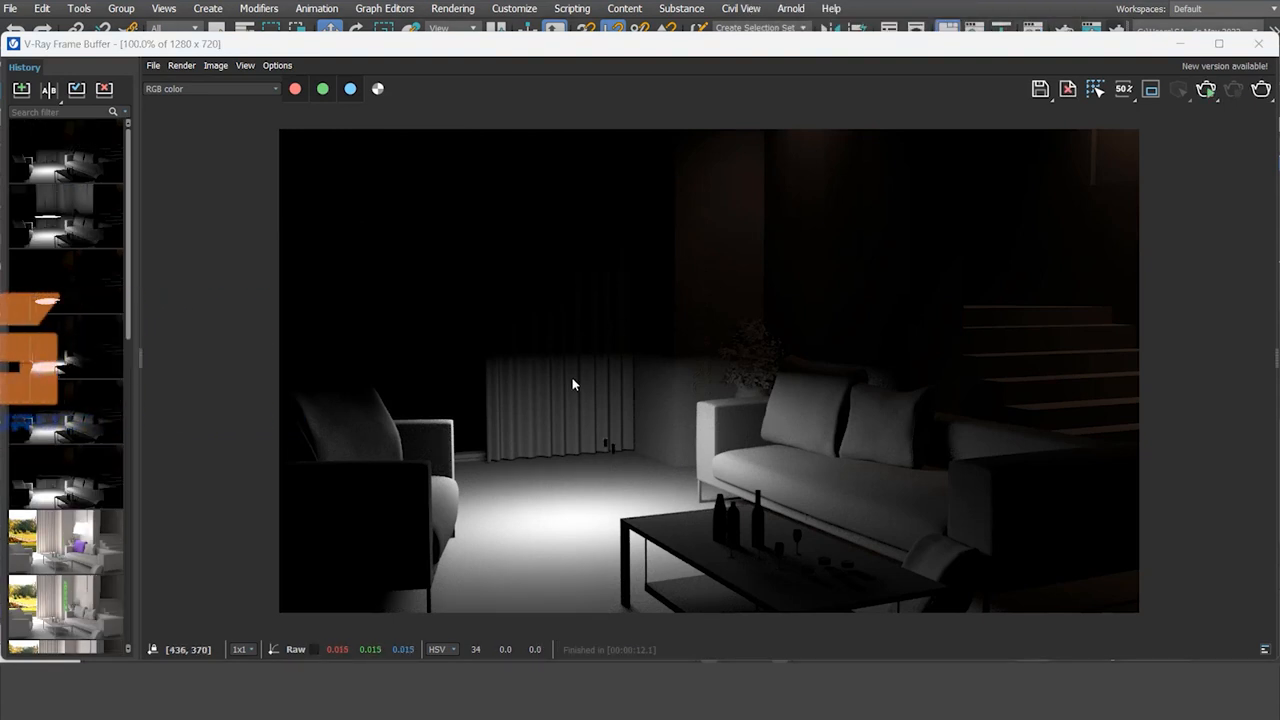
- Enable No decay on the disc light, then cancel the overexposed test render and return to shaded view
{"action": "left_click", "coordinate": [1260, 45]}
{"action": "scroll", "coordinate": [1230, 375], "scroll_direction": "down", "scroll_amount": 2}
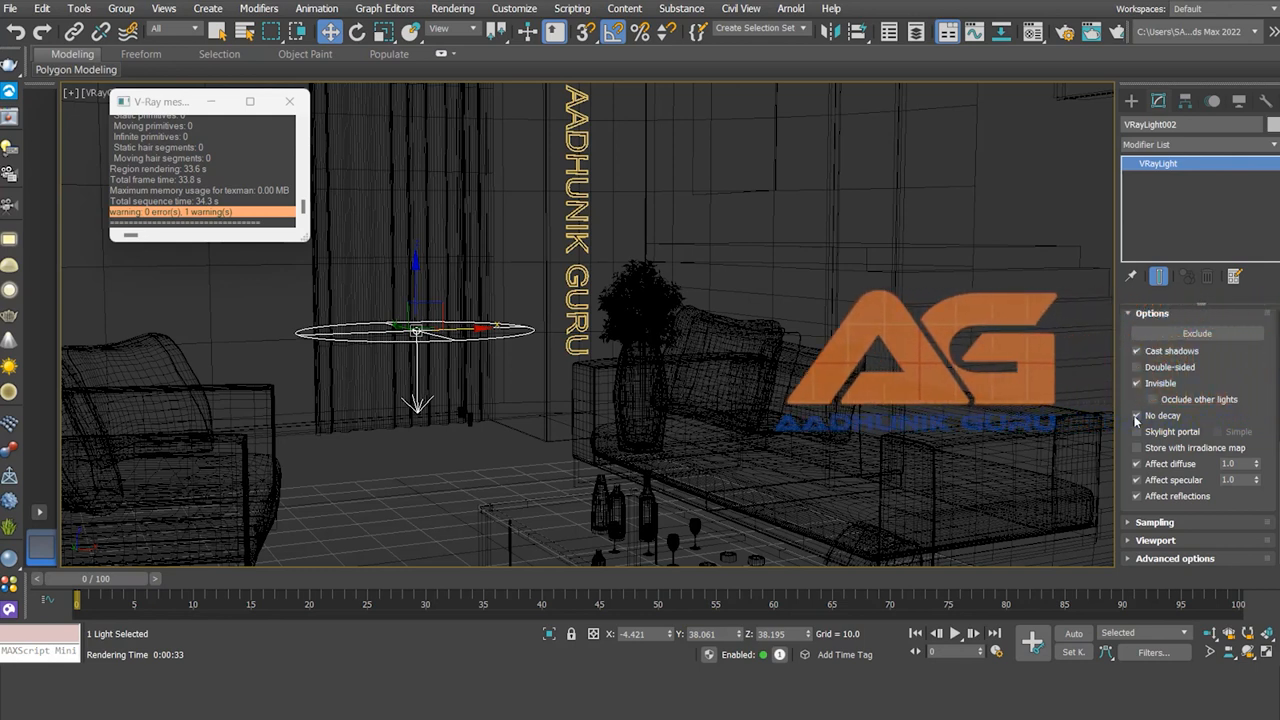
{"action": "left_click", "coordinate": [1117, 34]}
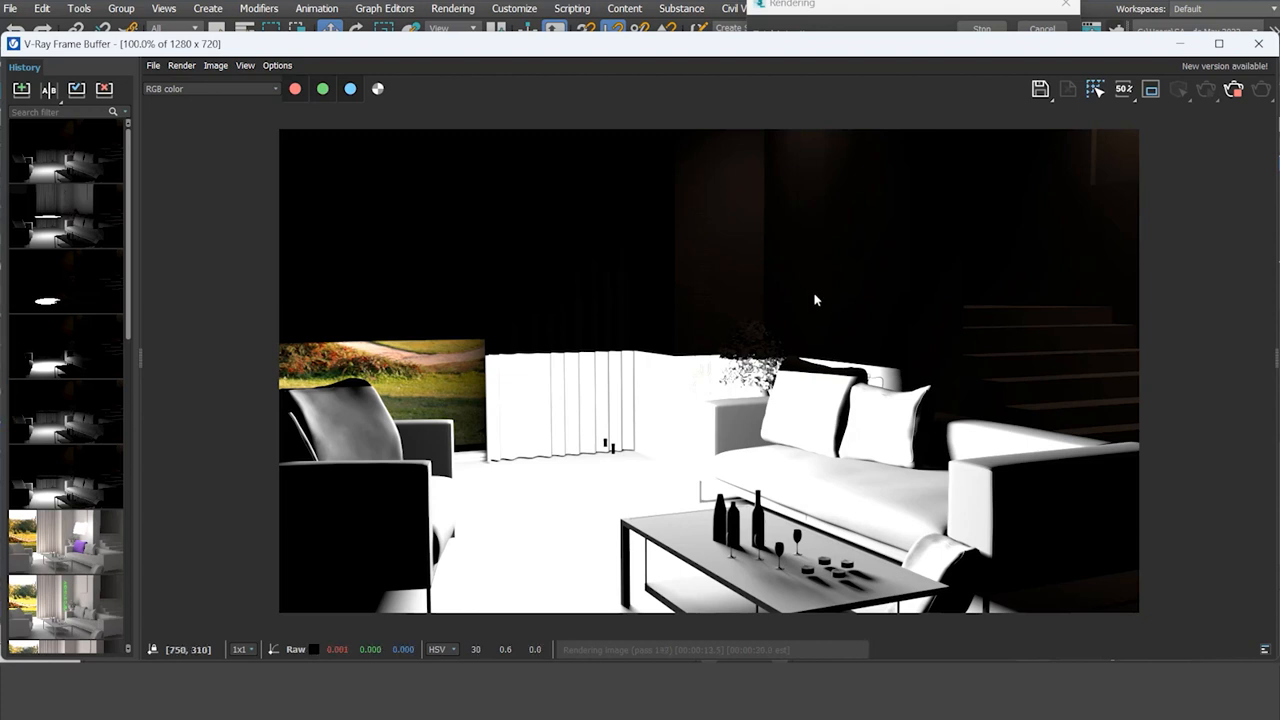
{"action": "left_click", "coordinate": [1260, 45]}
{"action": "left_click", "coordinate": [1042, 29]}
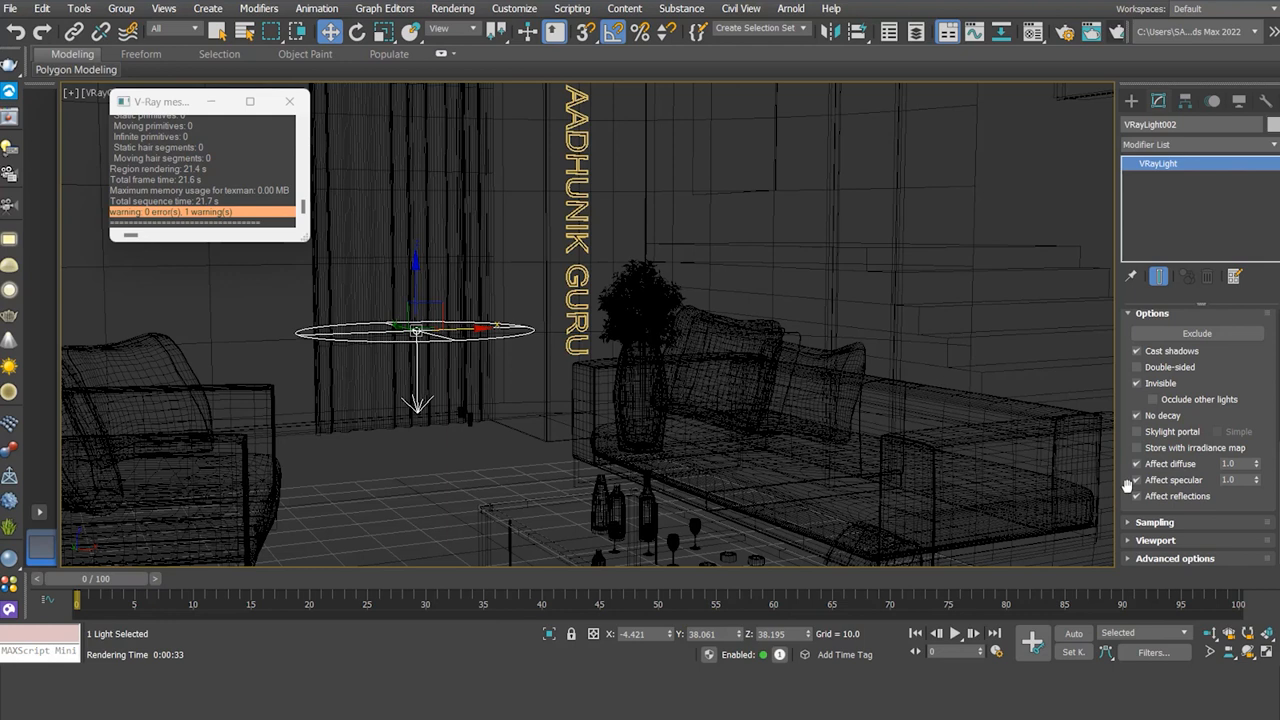
{"action": "key", "text": "F3"}
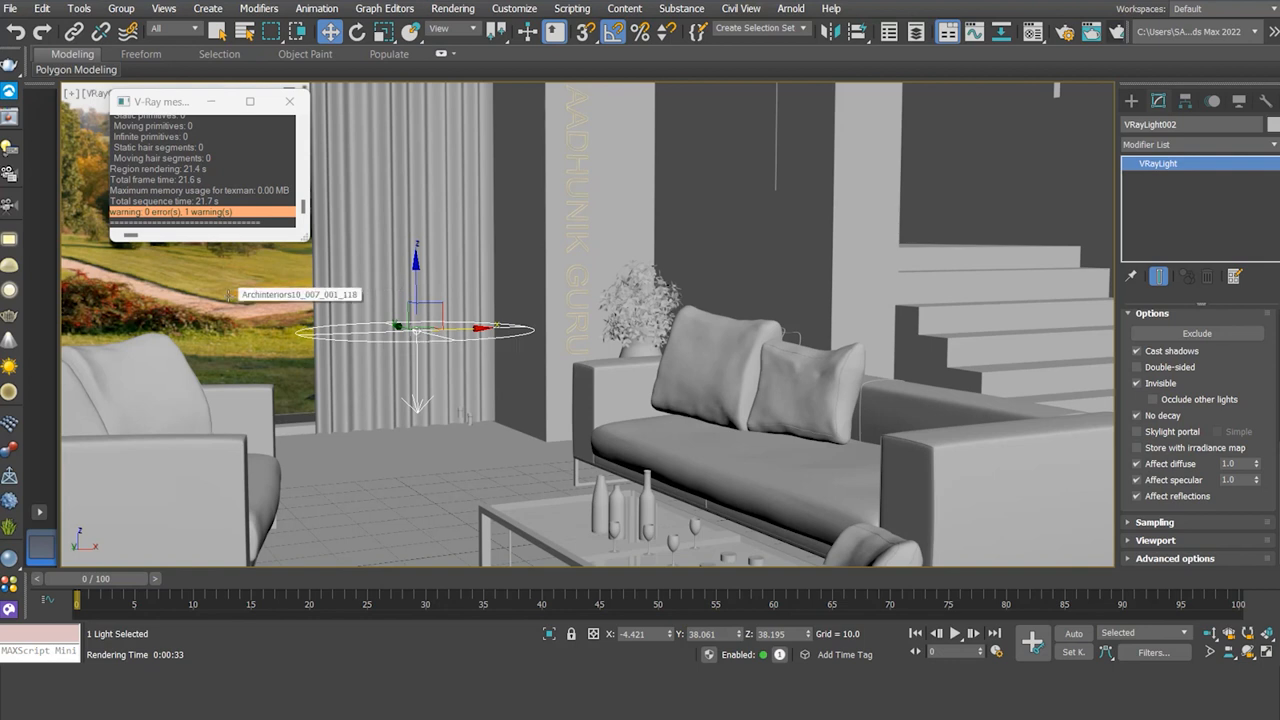
- Toggle the disc light's Affect reflections option off and back on
{"action": "left_click", "coordinate": [1137, 496]}
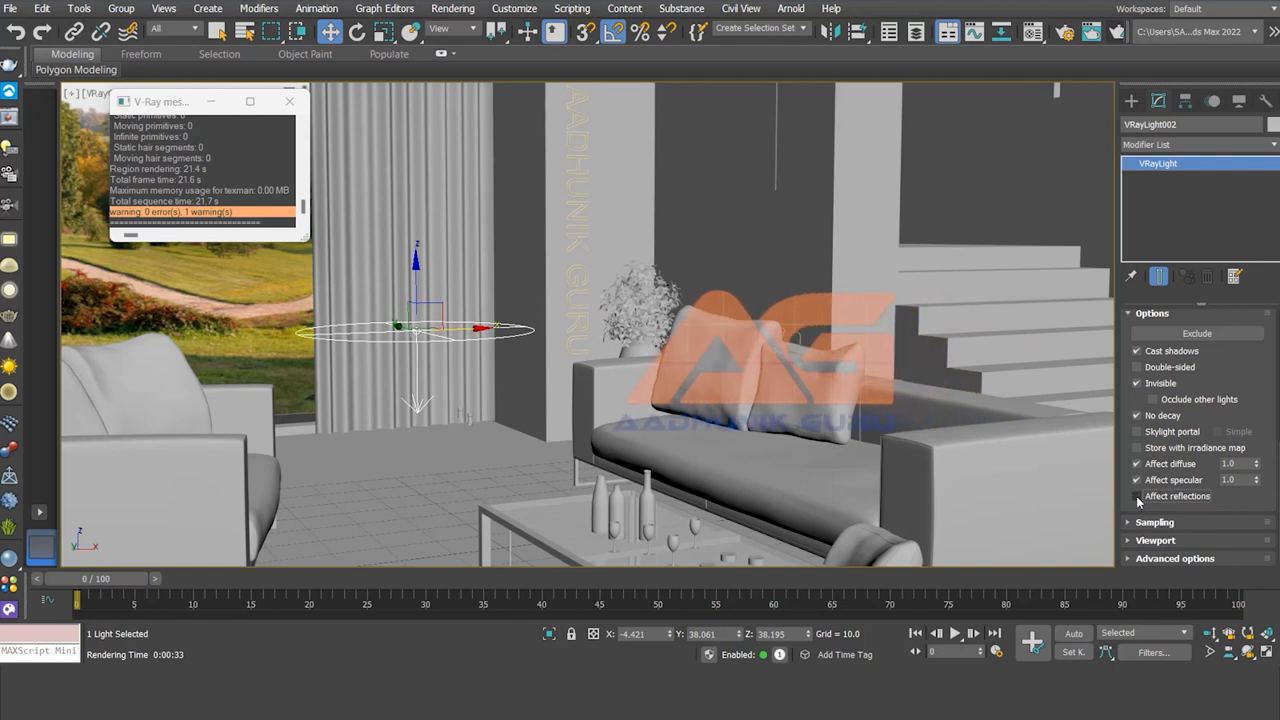
{"action": "left_click", "coordinate": [1137, 496]}
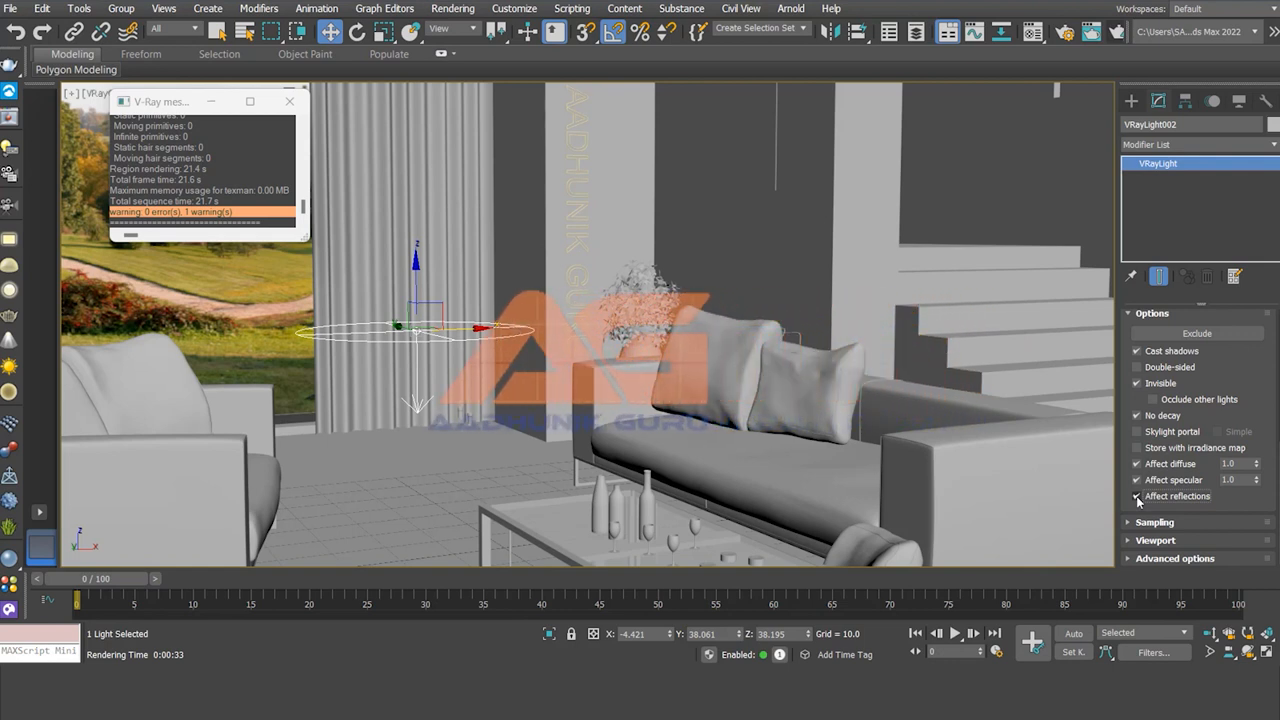